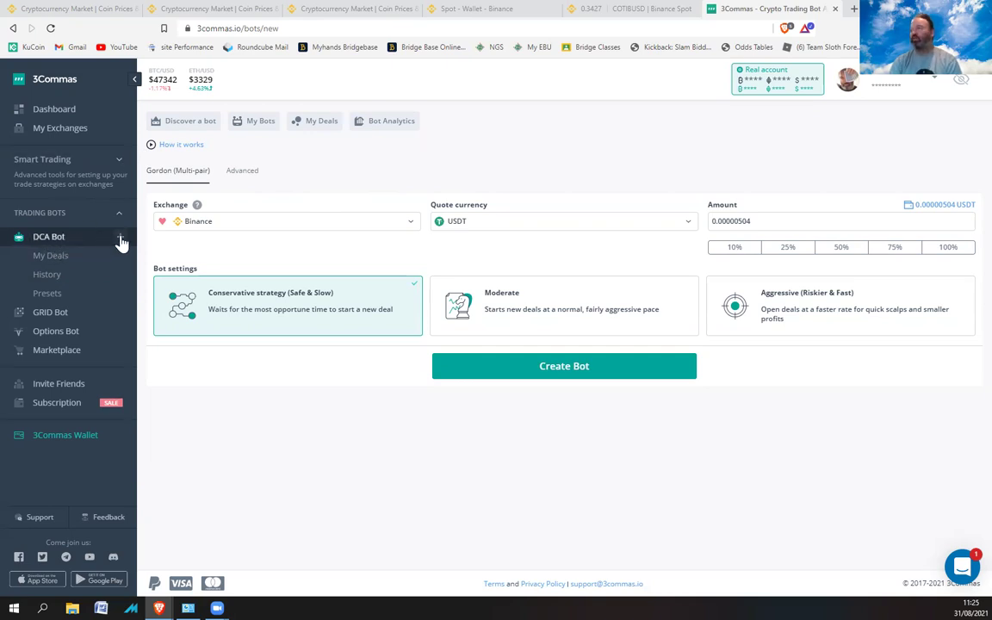
- Switch the new DCA bot page to the Advanced creation form
{"action": "left_click", "coordinate": [245, 172]}
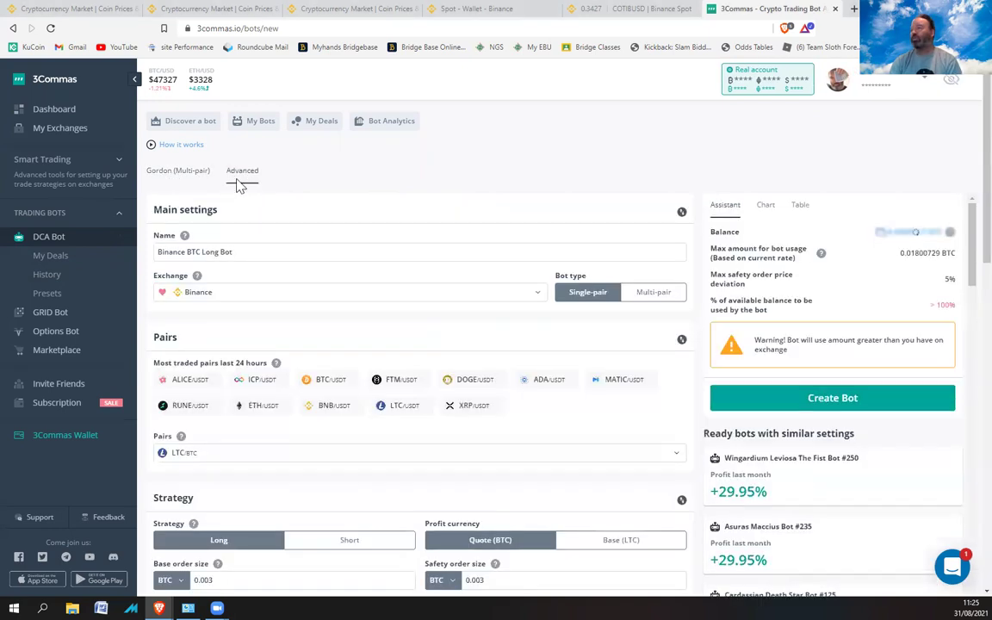
- Replace 'Binance BTC Long Bot' with 'COTI/BUSD LONG TP=1.2 35/80', starting from the COTI LONG suggestion
{"action": "left_click_drag", "start_coordinate": [234, 252], "coordinate": [157, 253]}
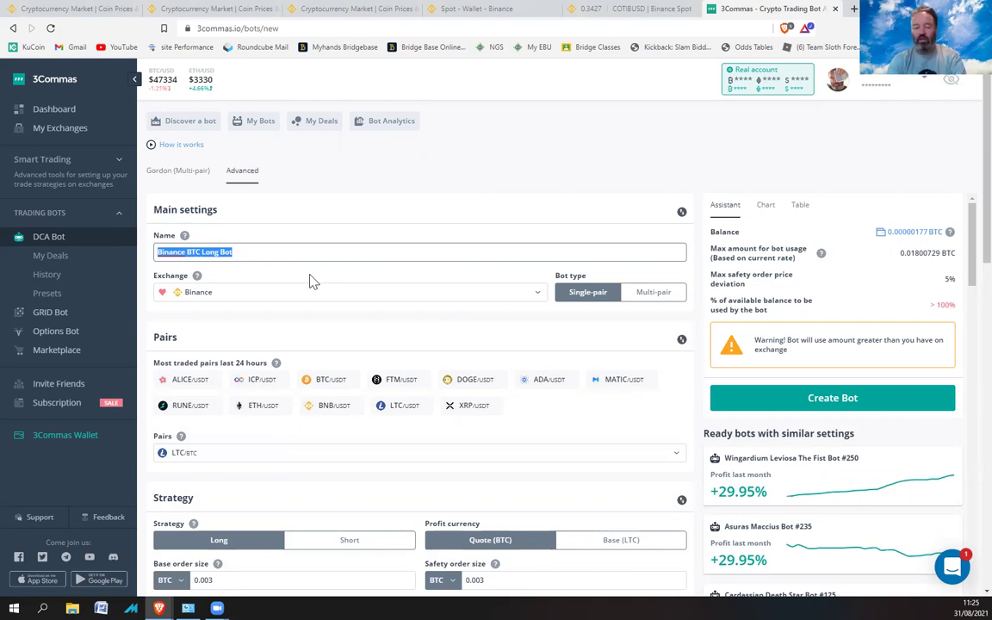
{"action": "type", "text": "CO"}
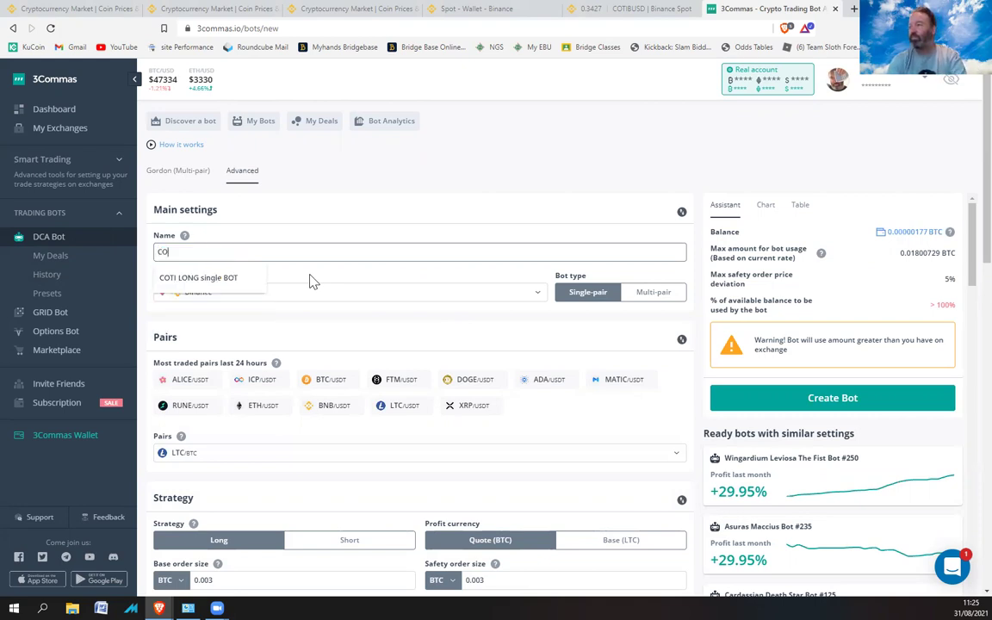
{"action": "left_click", "coordinate": [225, 279]}
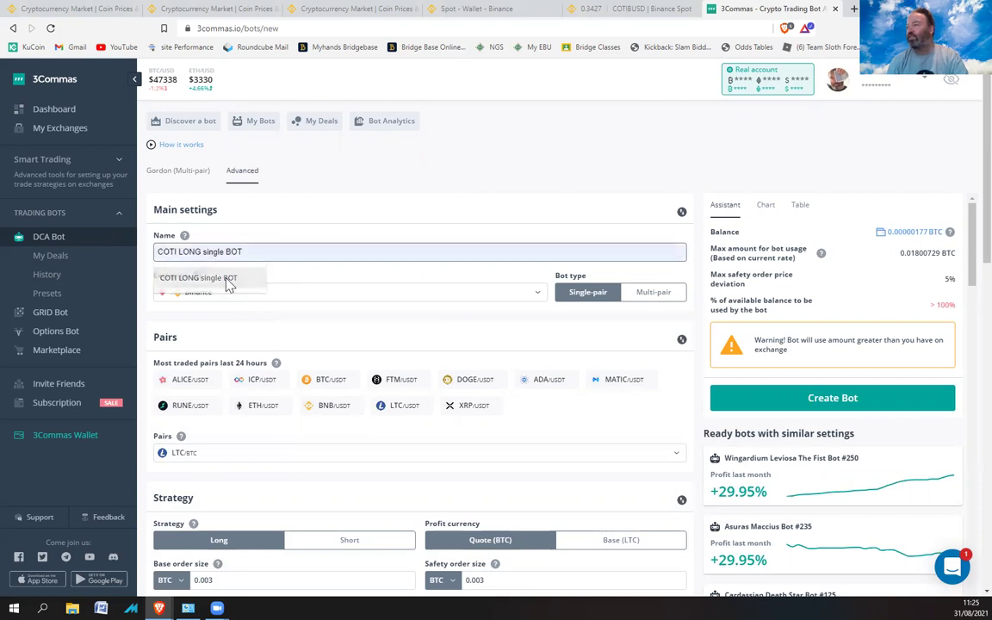
{"action": "left_click", "coordinate": [175, 254]}
{"action": "type", "text": "/"}
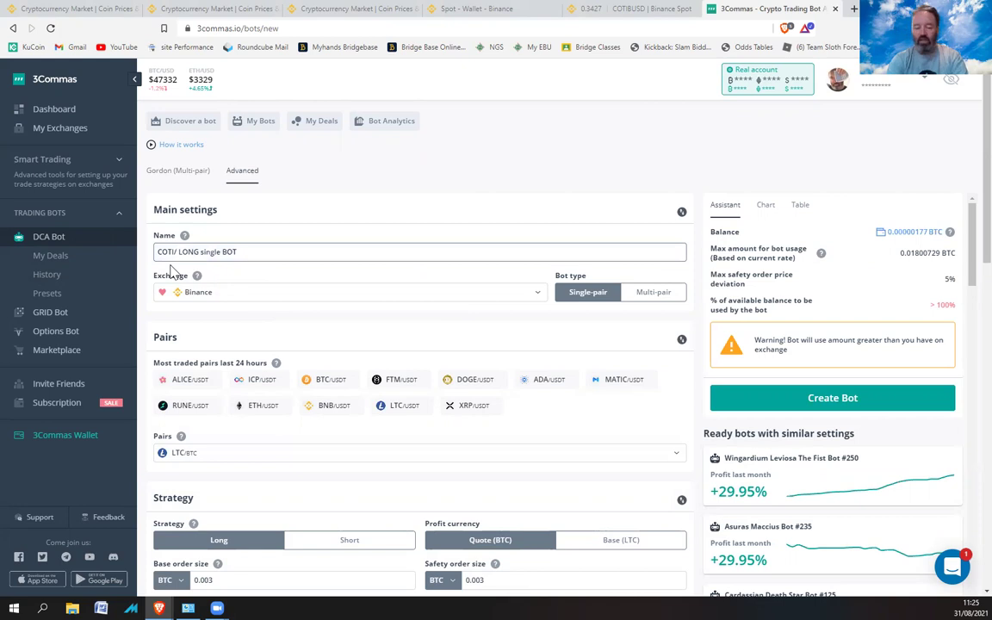
{"action": "type", "text": "busd"}
{"action": "key", "text": "BackSpace"}
{"action": "key", "text": "BackSpace"}
{"action": "key", "text": "BackSpace"}
{"action": "key", "text": "BackSpace"}
{"action": "type", "text": "BUSD"}
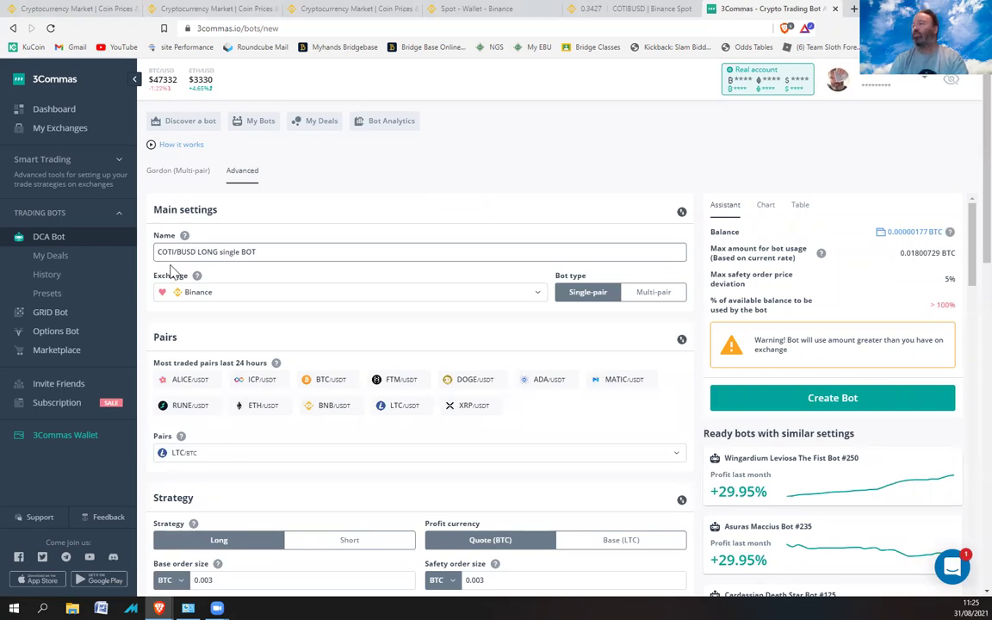
{"action": "left_click_drag", "start_coordinate": [270, 251], "coordinate": [219, 251]}
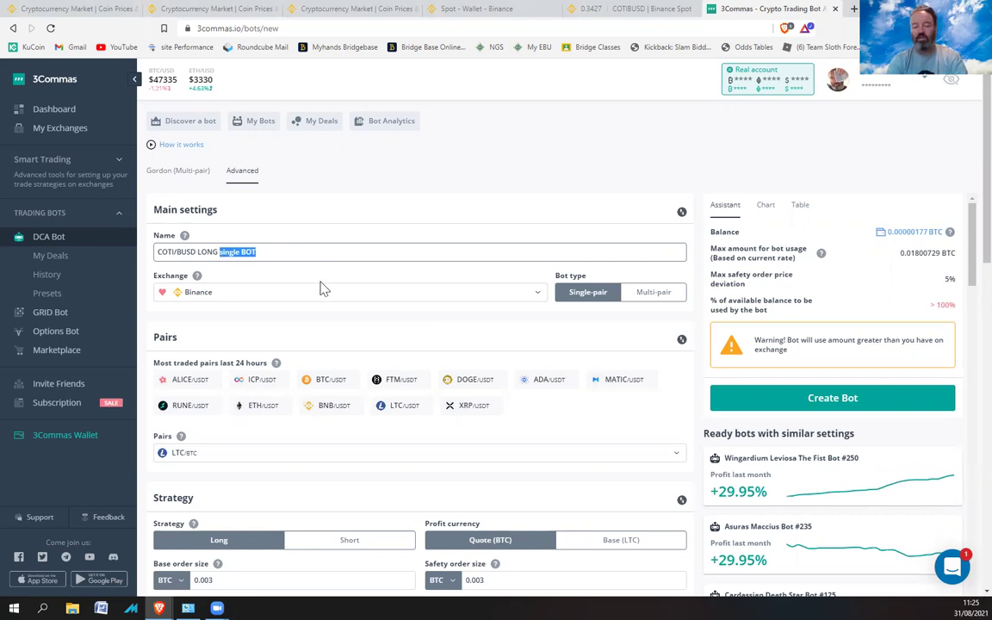
{"action": "type", "text": "TP=1.2"}
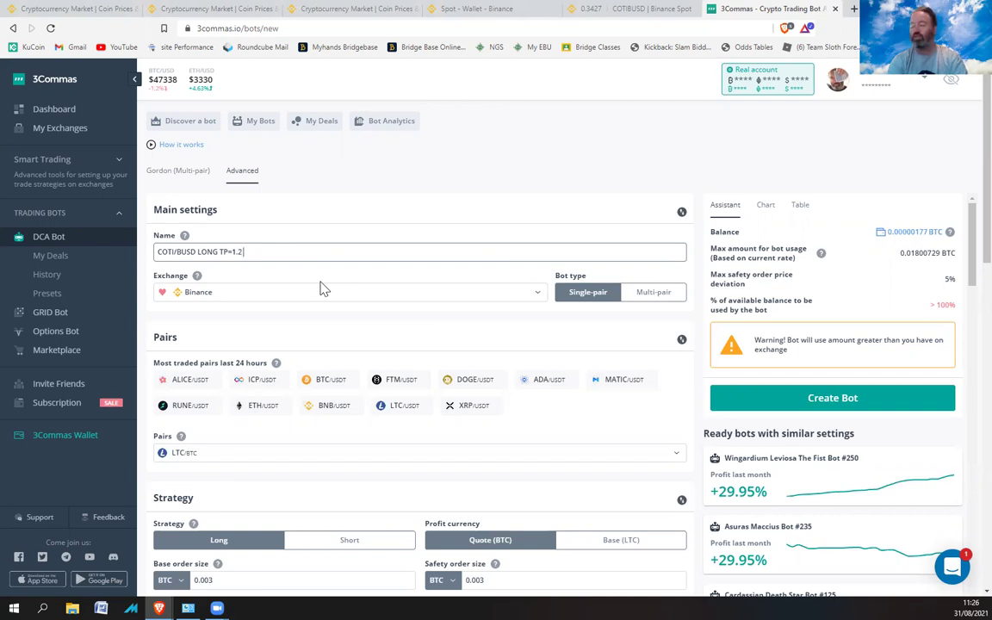
{"action": "type", "text": "/80"}
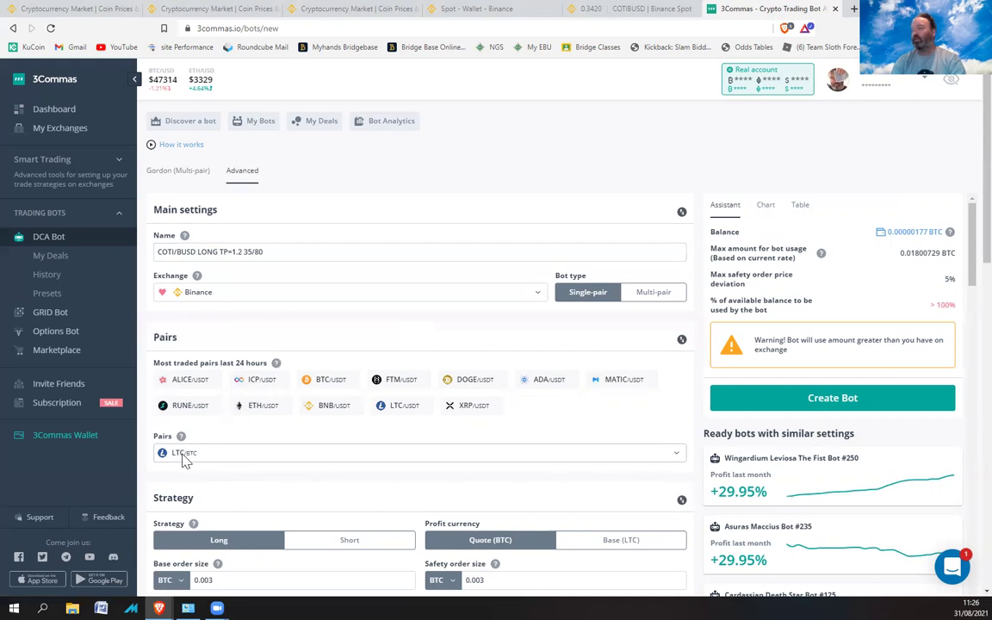
- Search 'cotib' in the pairs list and choose COTI/BUSD as the trading pair
{"action": "left_click", "coordinate": [191, 406]}
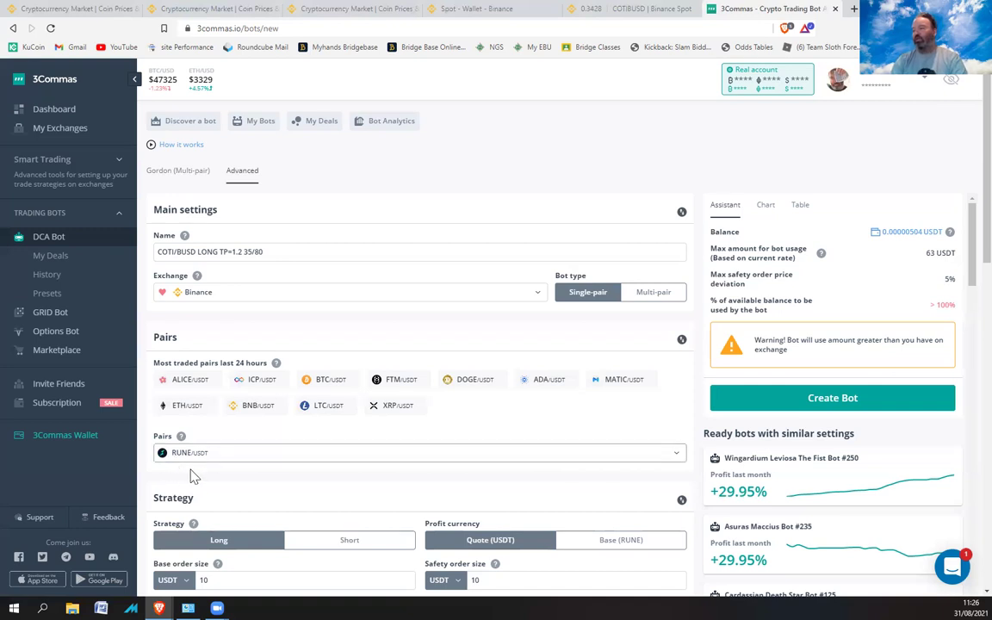
{"action": "left_click", "coordinate": [193, 475]}
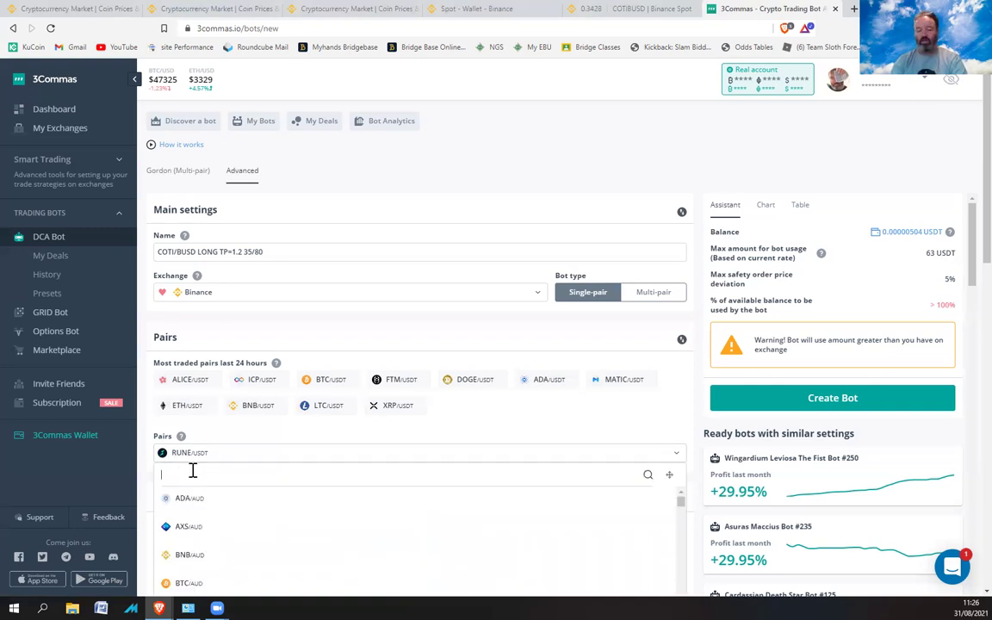
{"action": "type", "text": "co"}
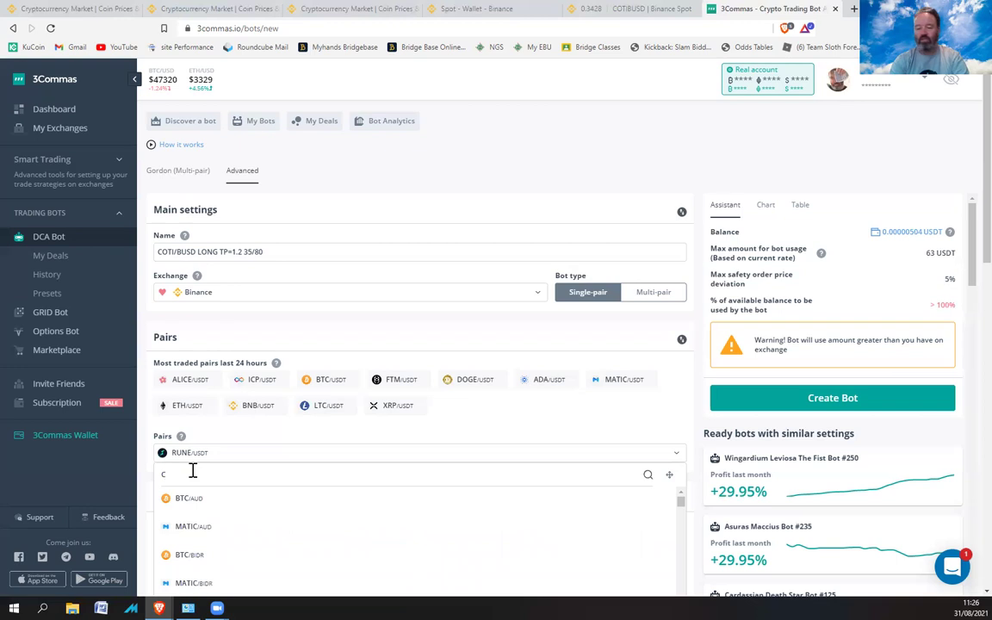
{"action": "type", "text": "t"}
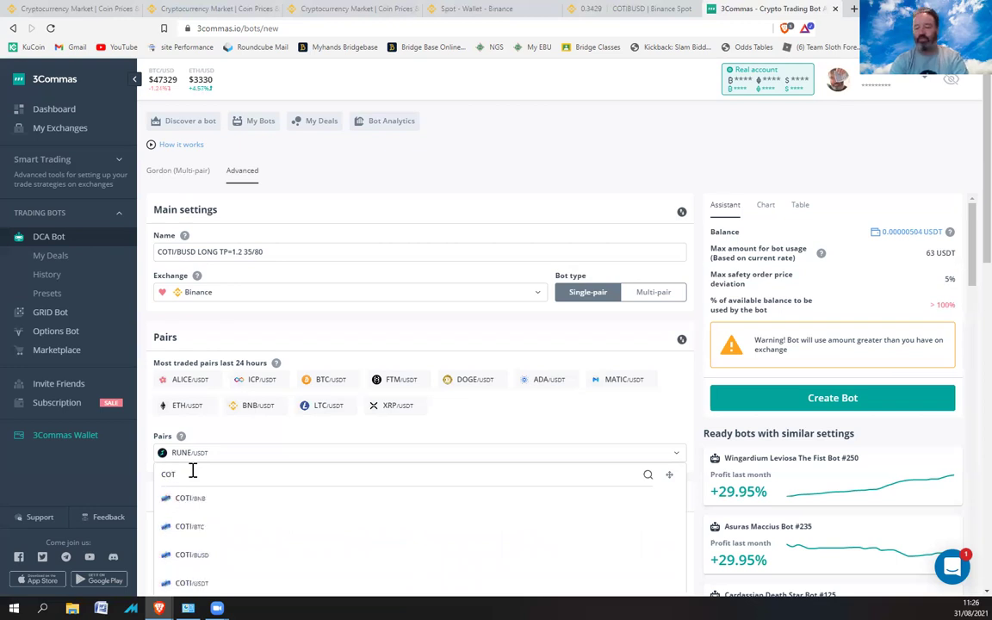
{"action": "type", "text": "ib"}
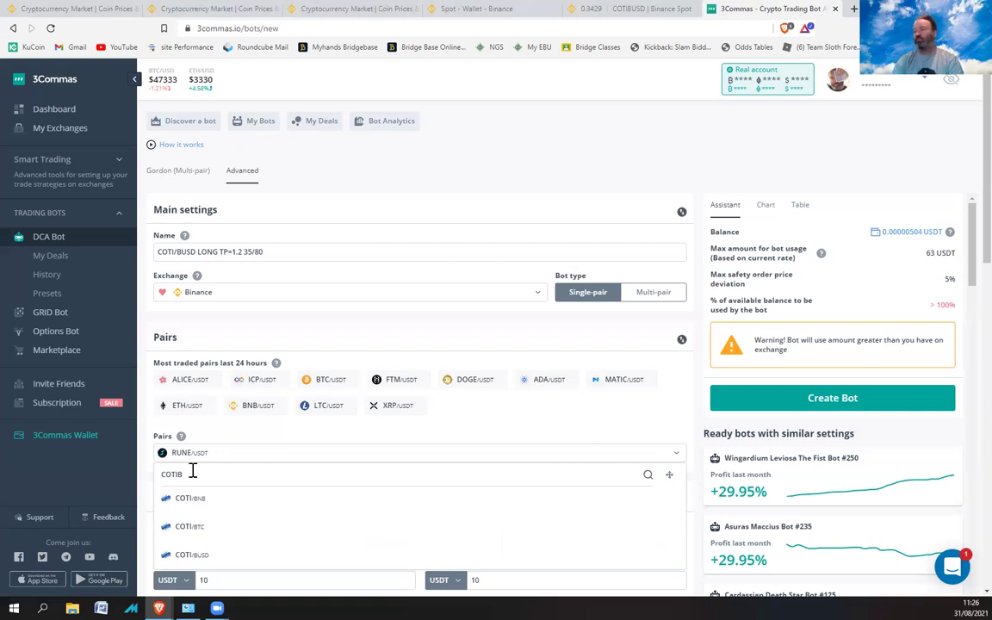
{"action": "left_click", "coordinate": [193, 555]}
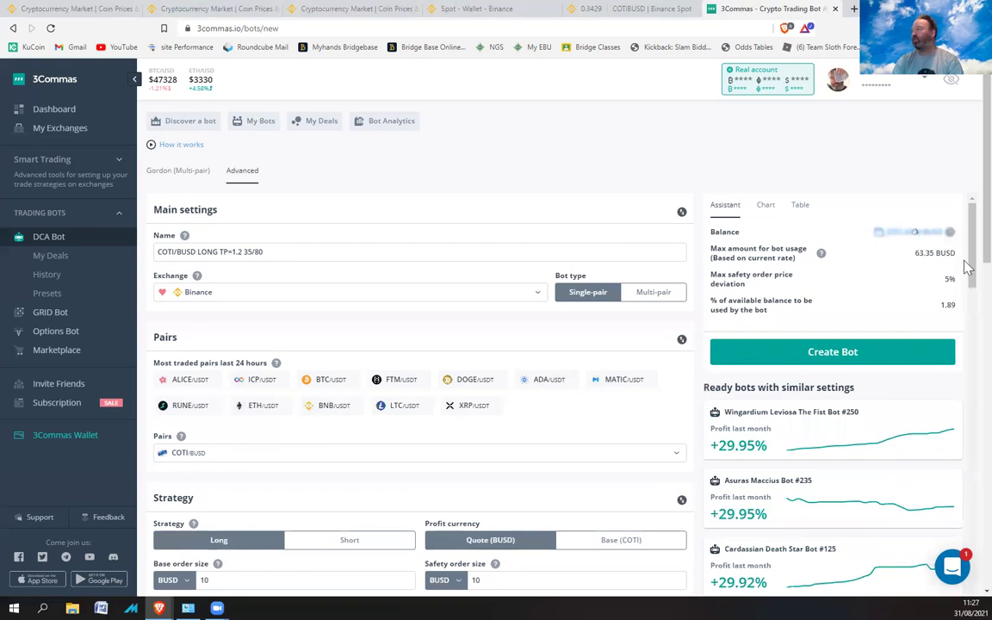
{"action": "scroll", "coordinate": [967, 287], "scroll_direction": "down", "scroll_amount": 1}
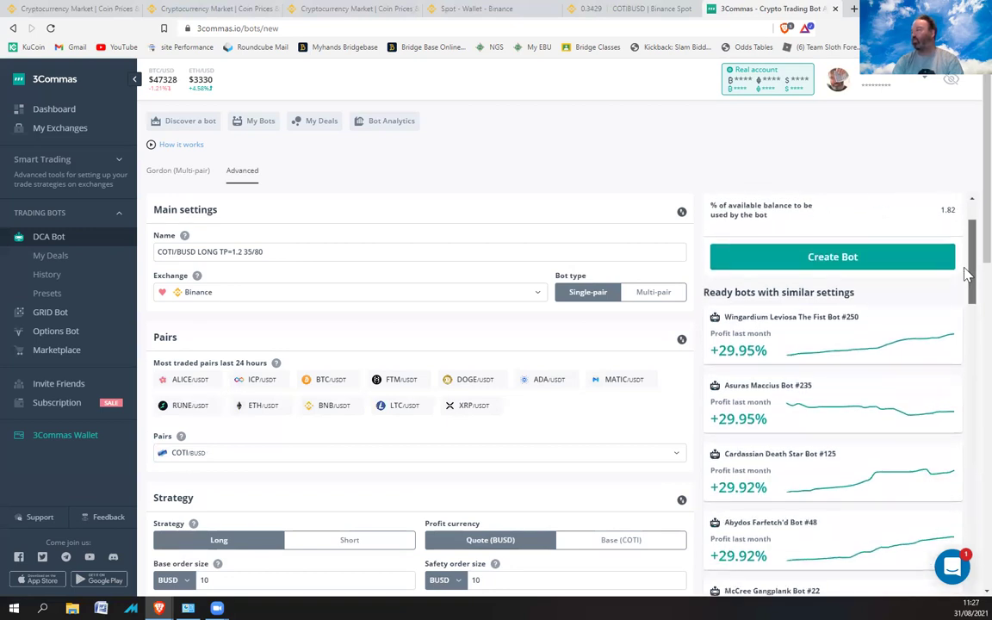
{"action": "scroll", "coordinate": [968, 284], "scroll_direction": "up", "scroll_amount": 1}
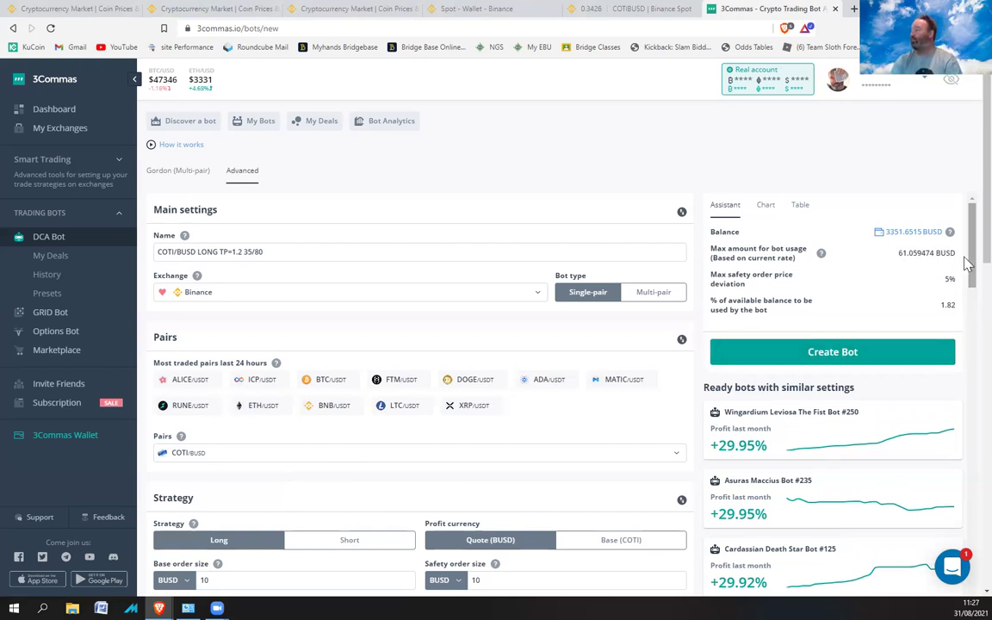
{"action": "scroll", "coordinate": [966, 265], "scroll_direction": "down", "scroll_amount": 2}
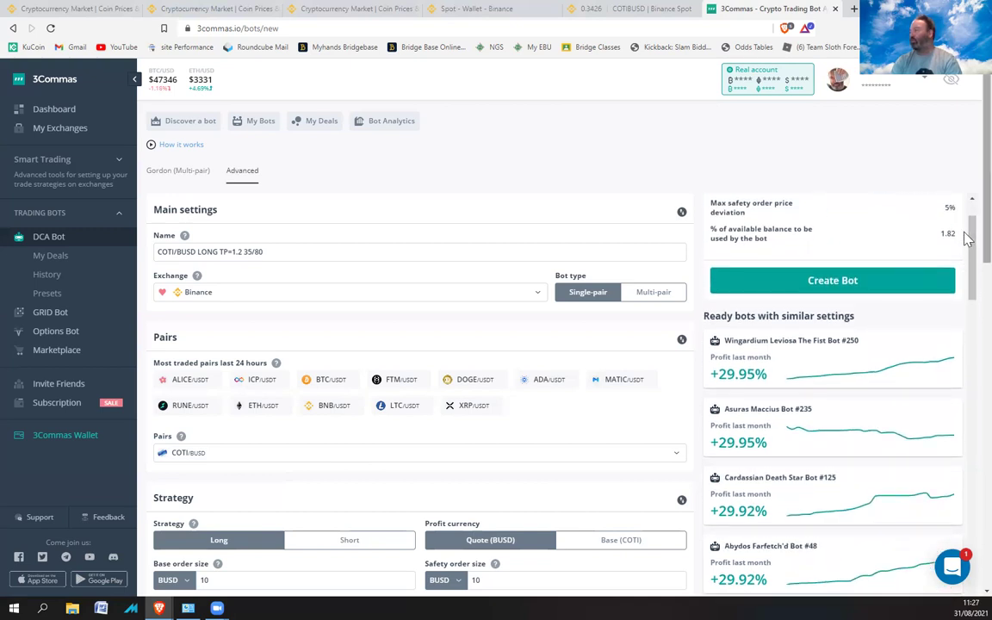
{"action": "scroll", "coordinate": [966, 264], "scroll_direction": "down", "scroll_amount": 1}
{"action": "scroll", "coordinate": [966, 265], "scroll_direction": "down", "scroll_amount": 3}
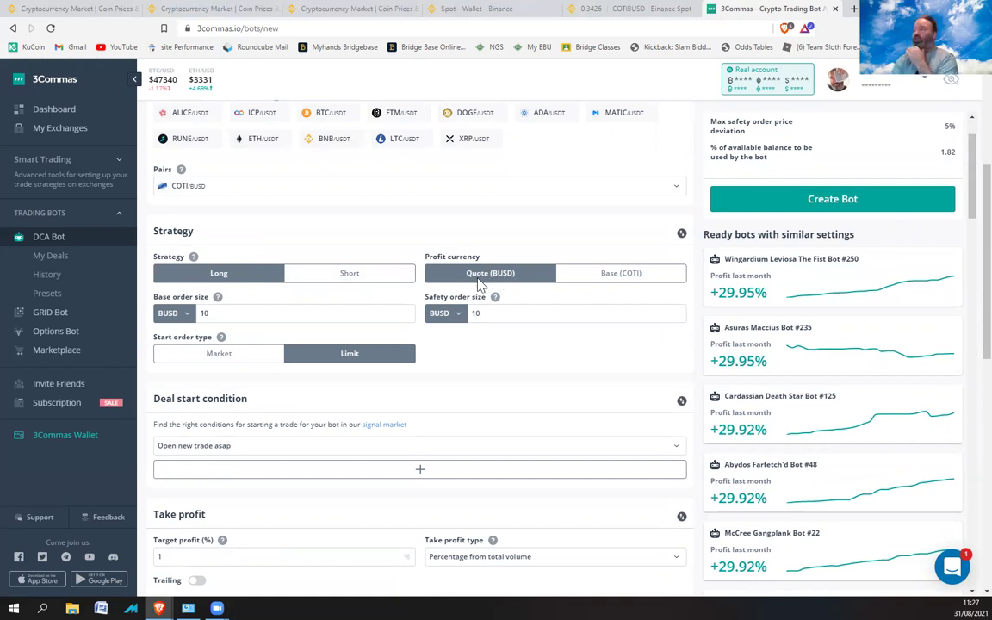
- Take profit in the base currency COTI instead of BUSD
{"action": "left_click", "coordinate": [603, 278]}
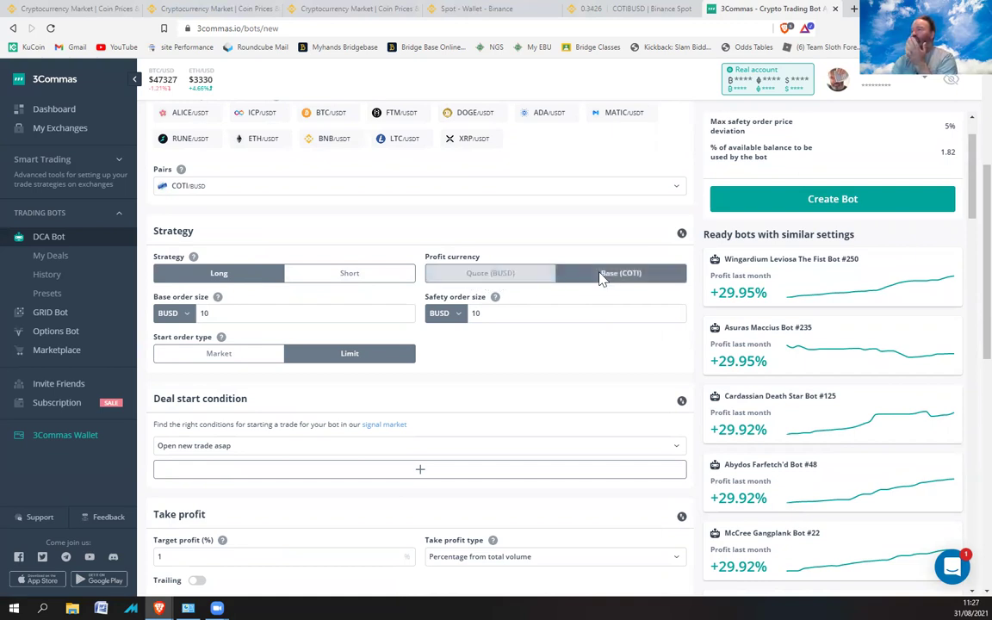
{"action": "left_click", "coordinate": [500, 275]}
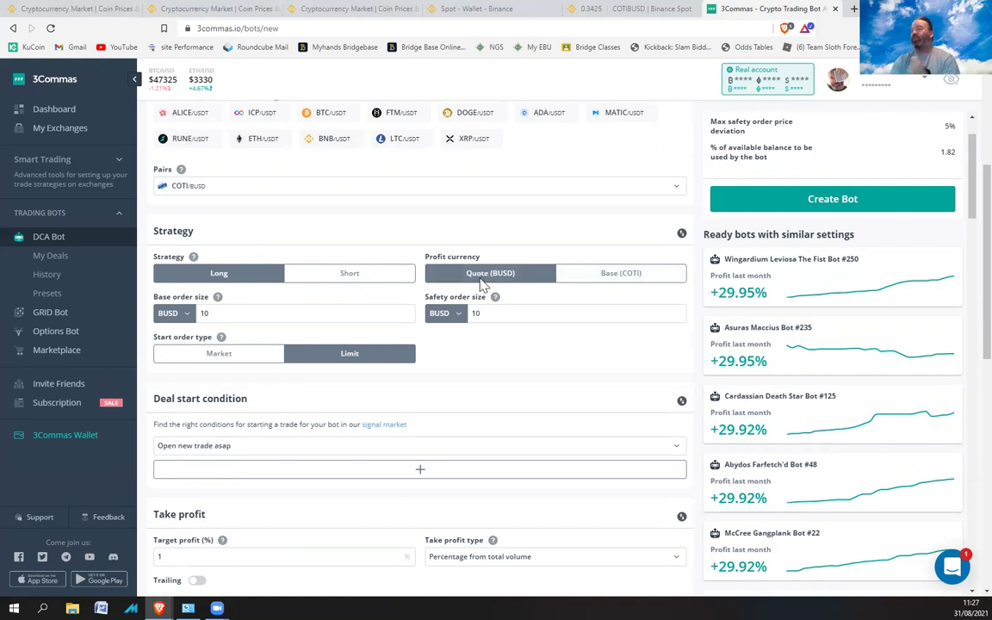
{"action": "left_click", "coordinate": [616, 279]}
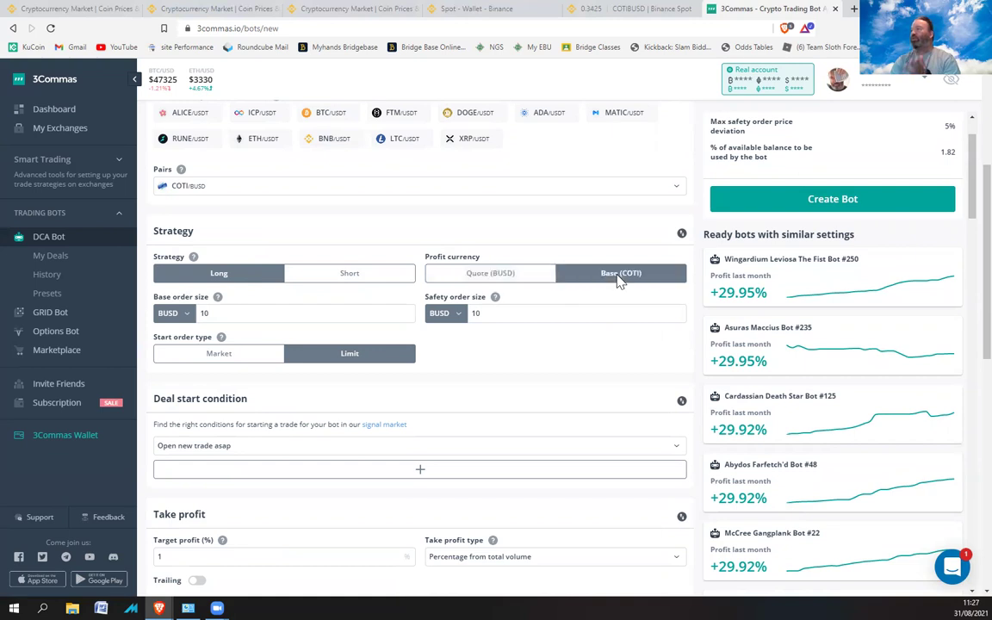
- Set the base order size to 35 BUSD
{"action": "double_click", "coordinate": [197, 312]}
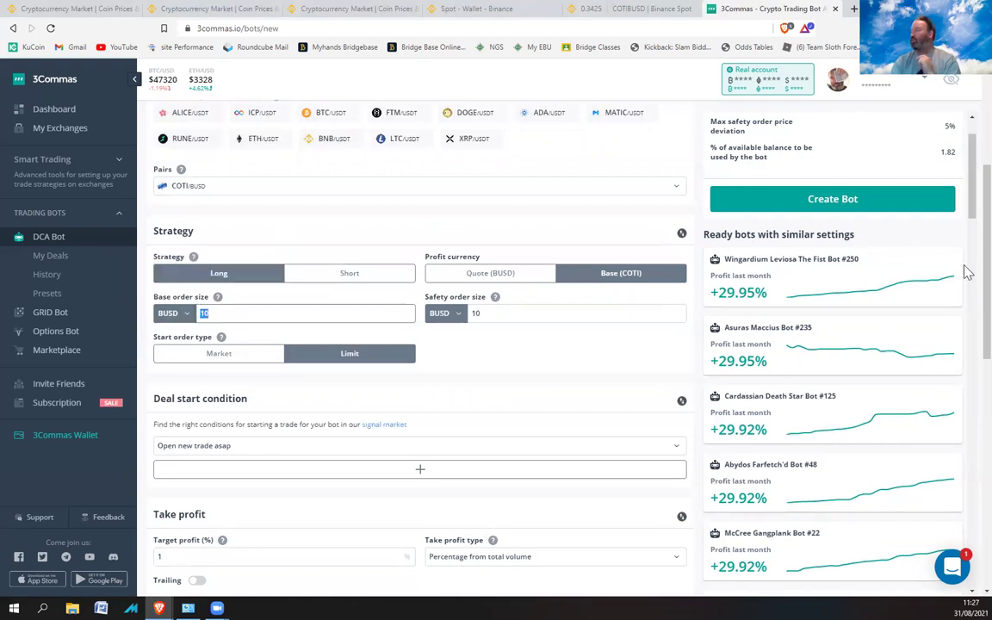
{"action": "scroll", "coordinate": [965, 259], "scroll_direction": "up", "scroll_amount": 3}
{"action": "scroll", "coordinate": [965, 259], "scroll_direction": "down", "scroll_amount": 2}
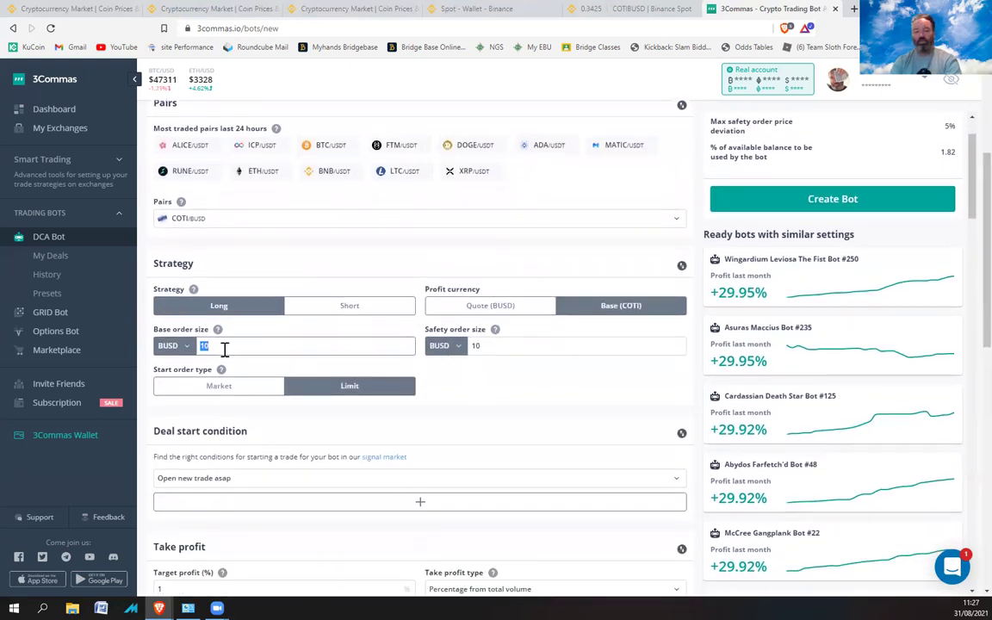
{"action": "type", "text": "35"}
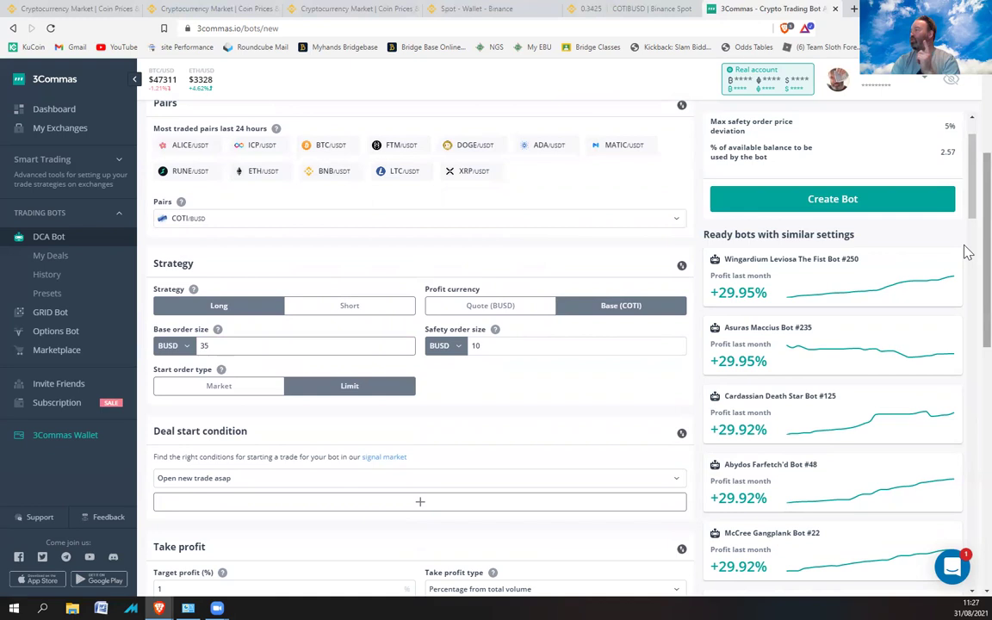
{"action": "scroll", "coordinate": [965, 249], "scroll_direction": "up", "scroll_amount": 2}
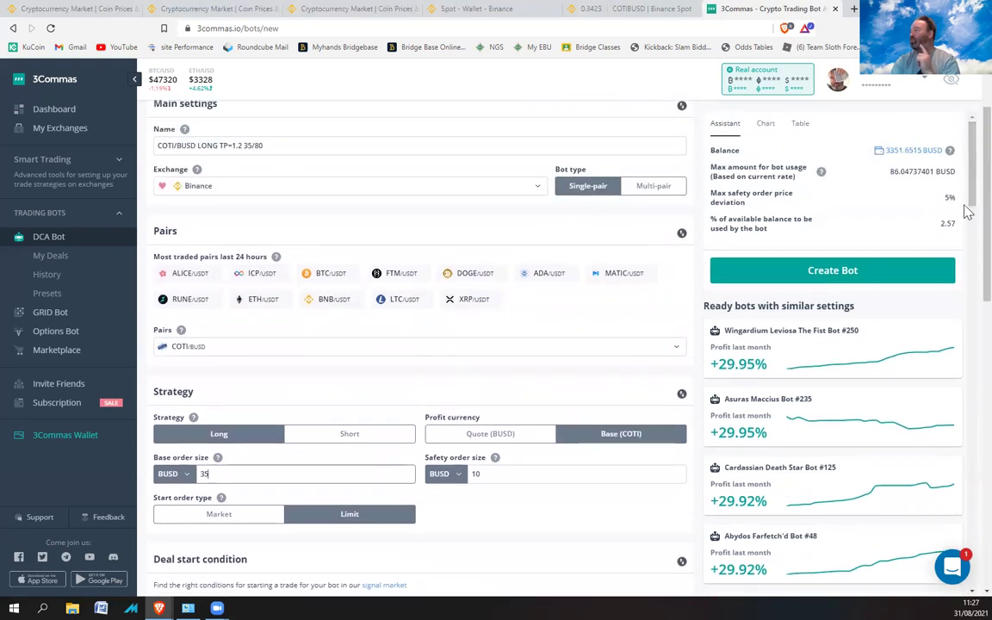
{"action": "left_click_drag", "start_coordinate": [226, 472], "coordinate": [197, 473]}
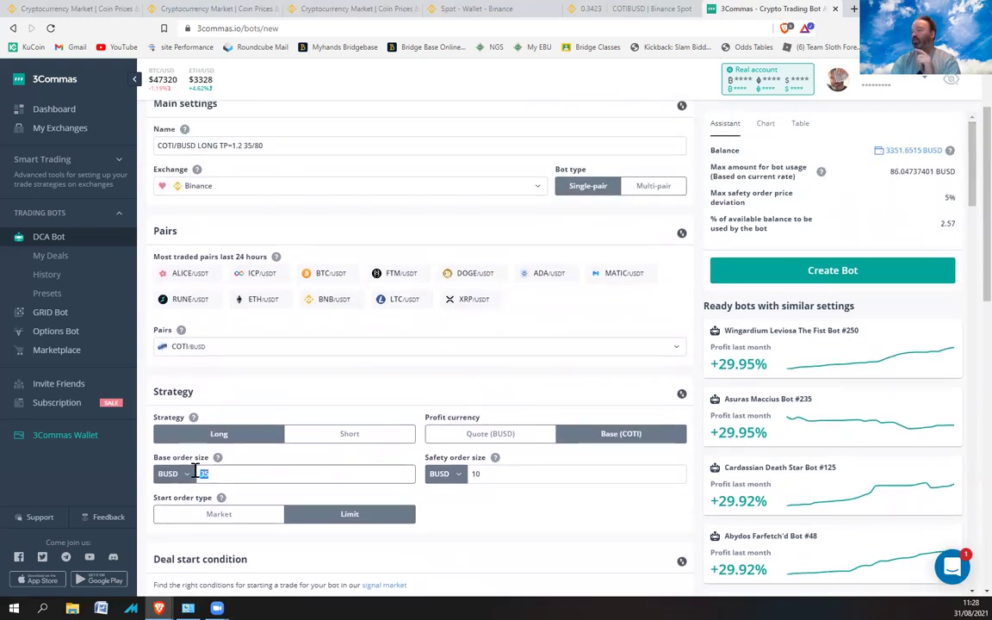
{"action": "type", "text": "10"}
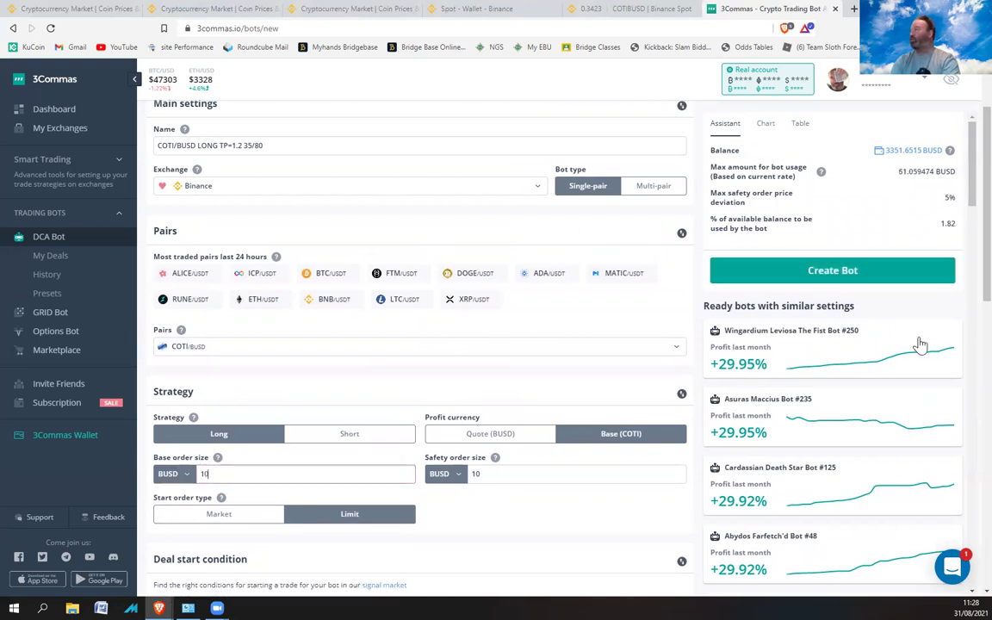
{"action": "double_click", "coordinate": [230, 473]}
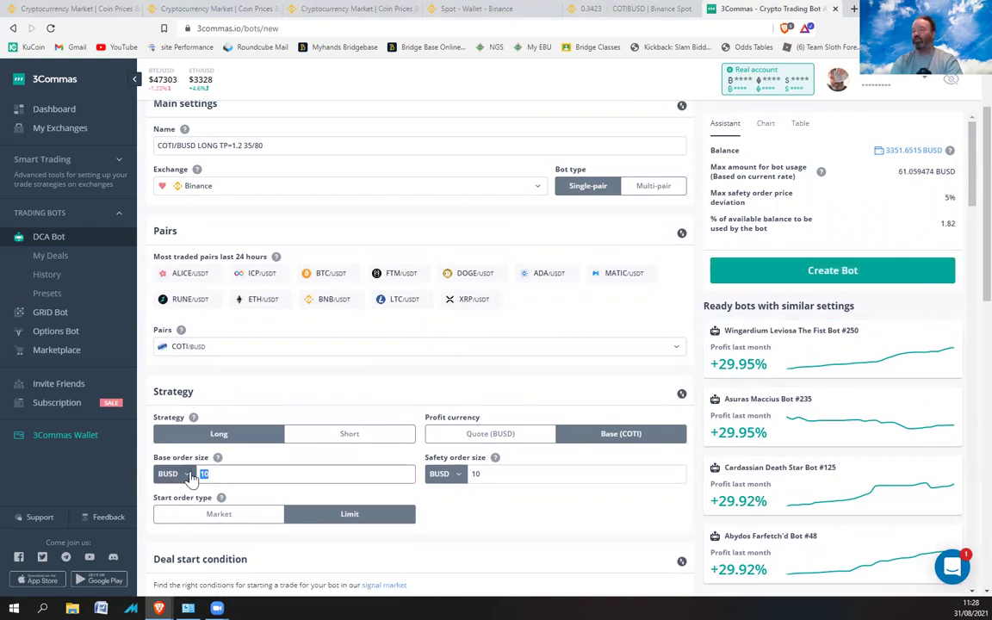
{"action": "type", "text": "35"}
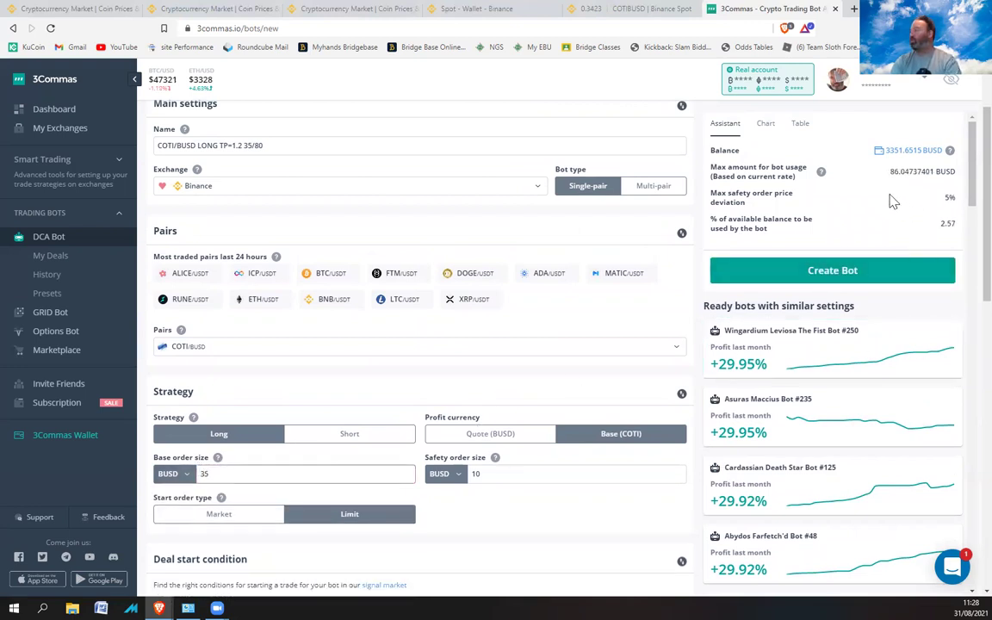
- Set the safety order size to 80 BUSD
{"action": "double_click", "coordinate": [473, 473]}
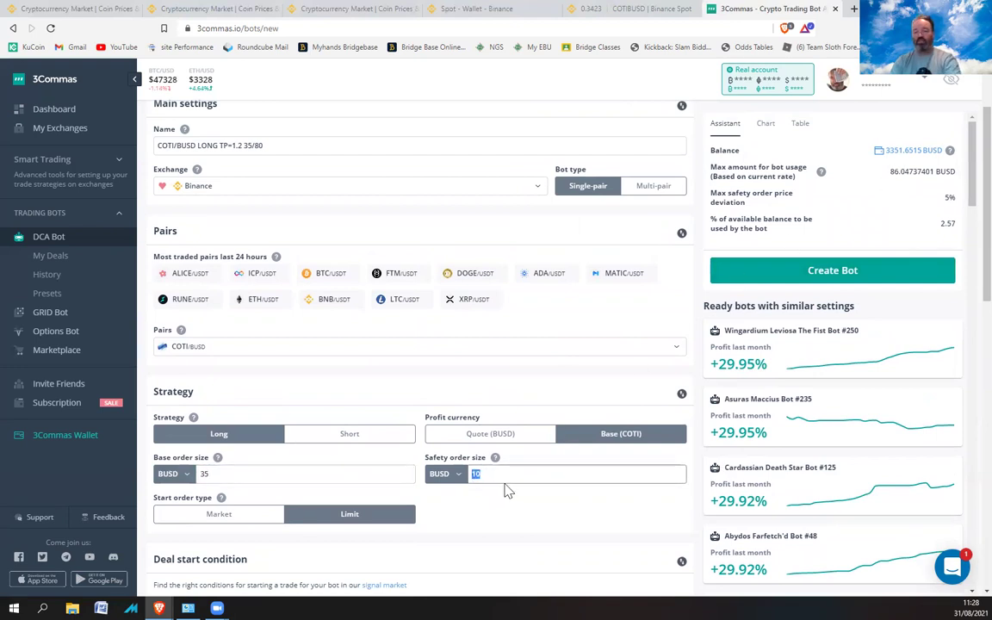
{"action": "type", "text": "80"}
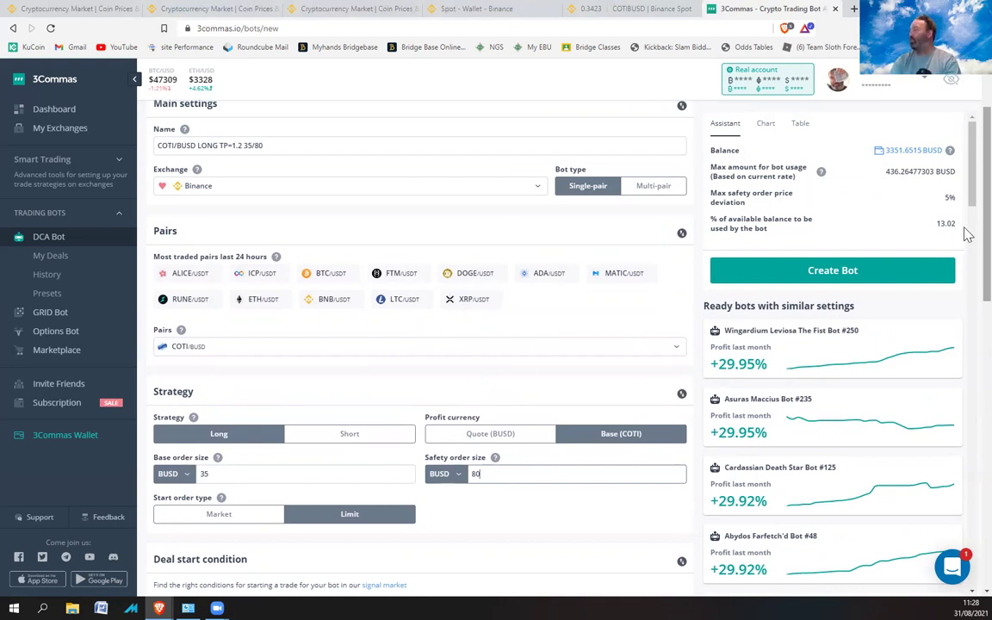
{"action": "scroll", "coordinate": [966, 190], "scroll_direction": "down", "scroll_amount": 2}
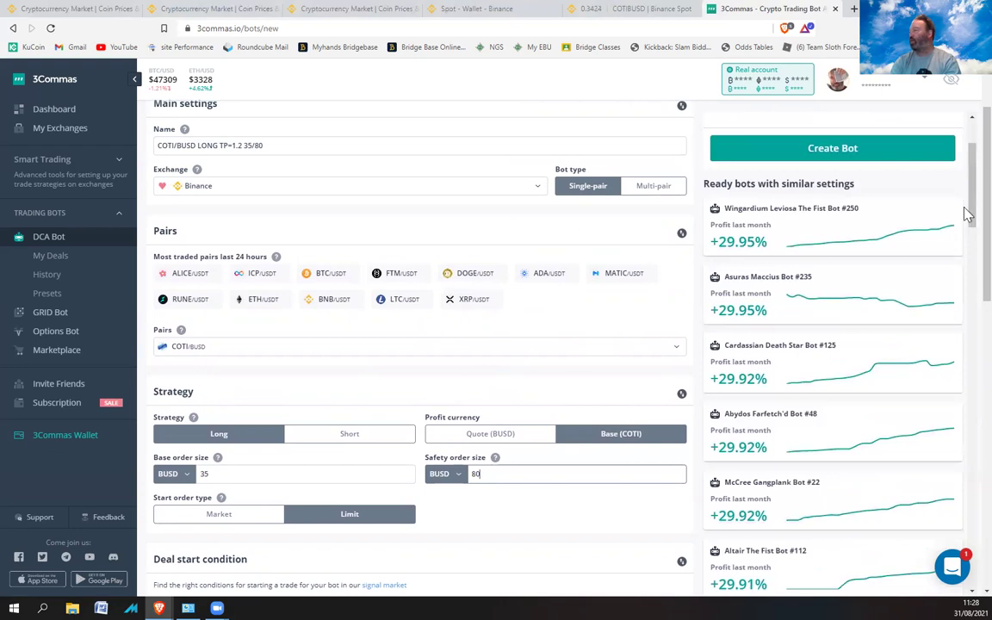
{"action": "scroll", "coordinate": [966, 258], "scroll_direction": "down", "scroll_amount": 2}
{"action": "scroll", "coordinate": [968, 291], "scroll_direction": "down", "scroll_amount": 1}
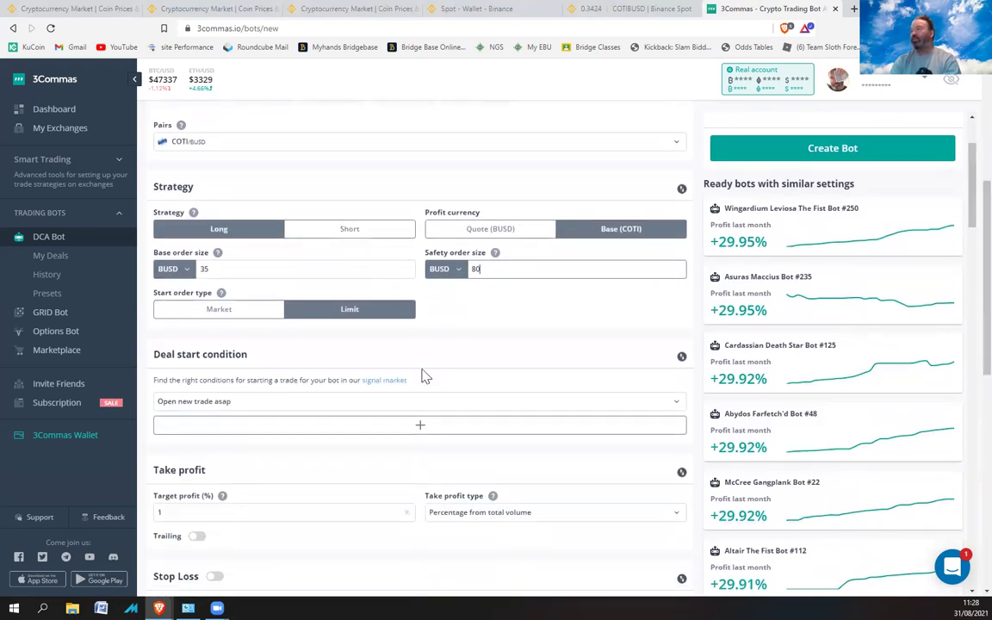
- Keep a limit start order and add four Trading View deal start conditions
{"action": "left_click", "coordinate": [217, 317]}
{"action": "left_click", "coordinate": [329, 322]}
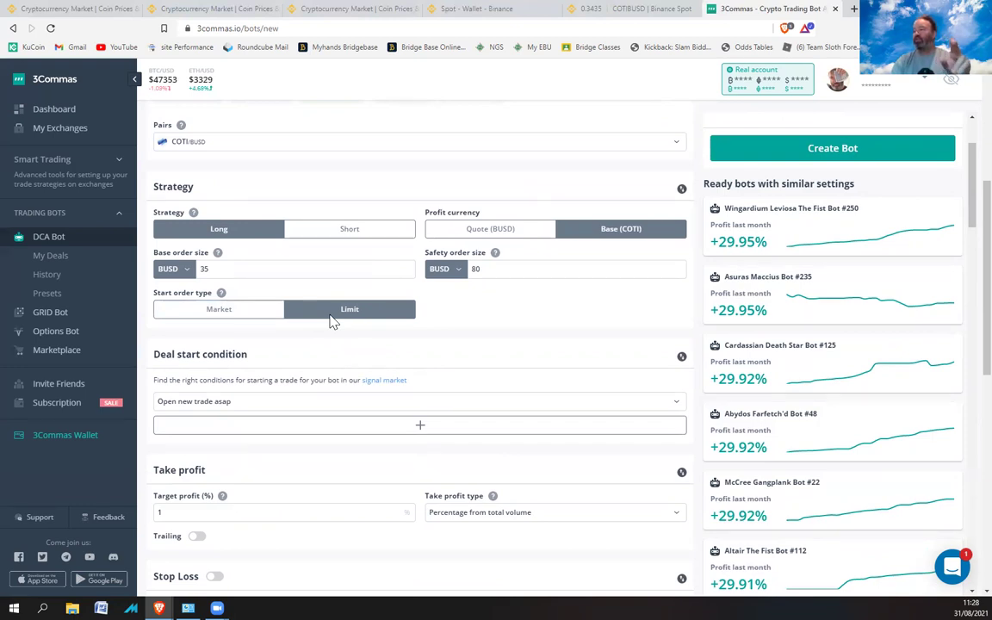
{"action": "left_click", "coordinate": [415, 428]}
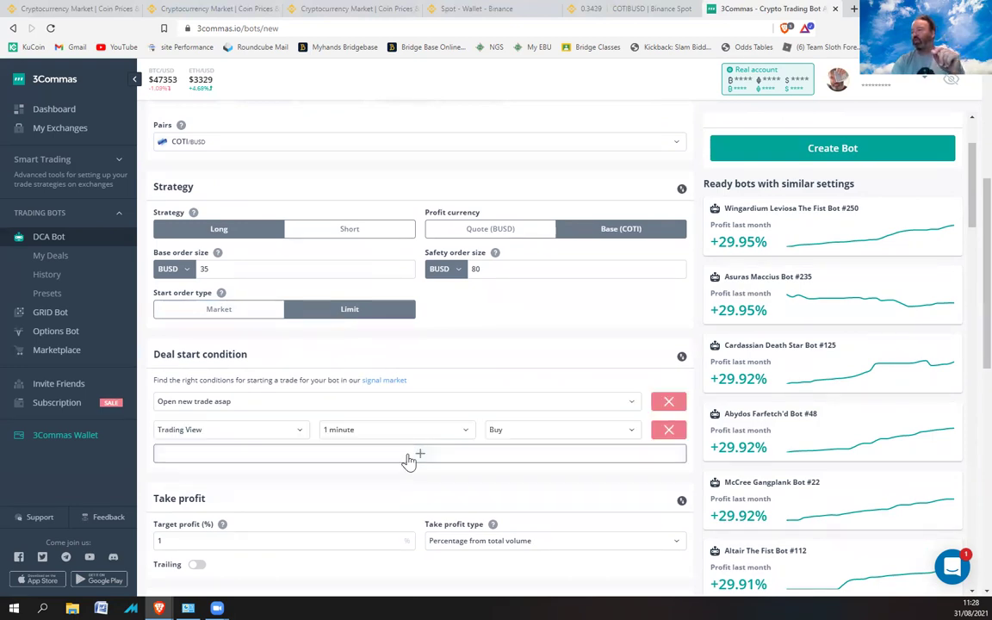
{"action": "left_click", "coordinate": [412, 456]}
{"action": "left_click", "coordinate": [417, 485]}
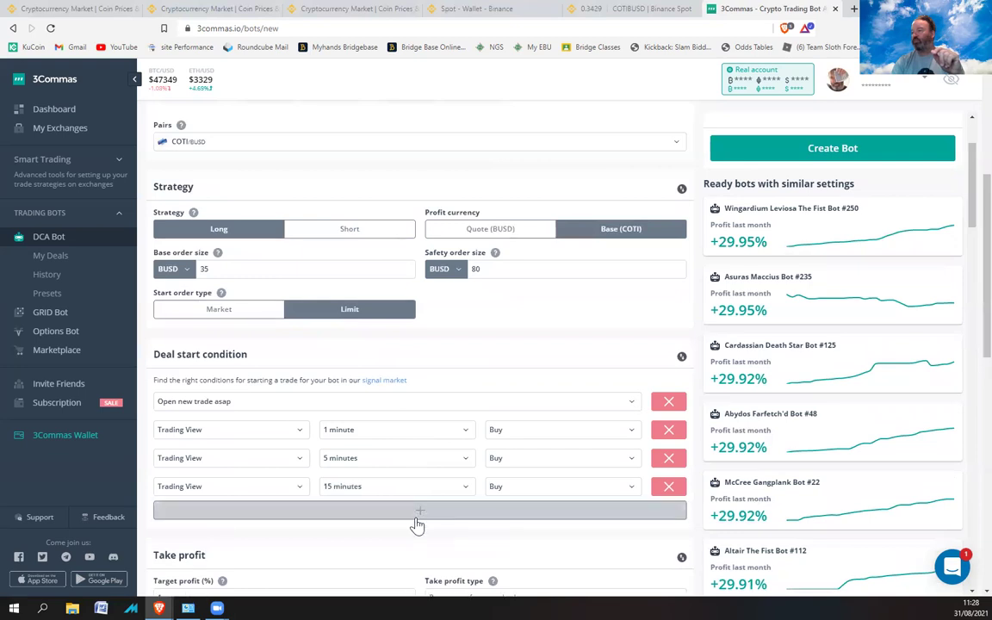
{"action": "left_click", "coordinate": [416, 514]}
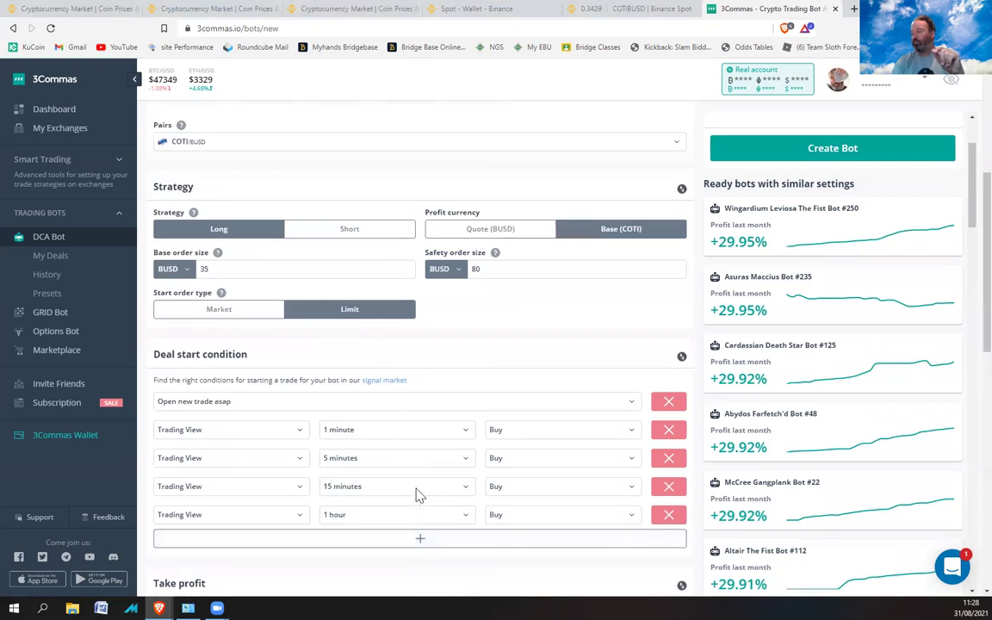
- Remove the 'Open new trade asap' and 1-minute Trading View start conditions
{"action": "left_click", "coordinate": [668, 402]}
{"action": "scroll", "coordinate": [967, 246], "scroll_direction": "down", "scroll_amount": 2}
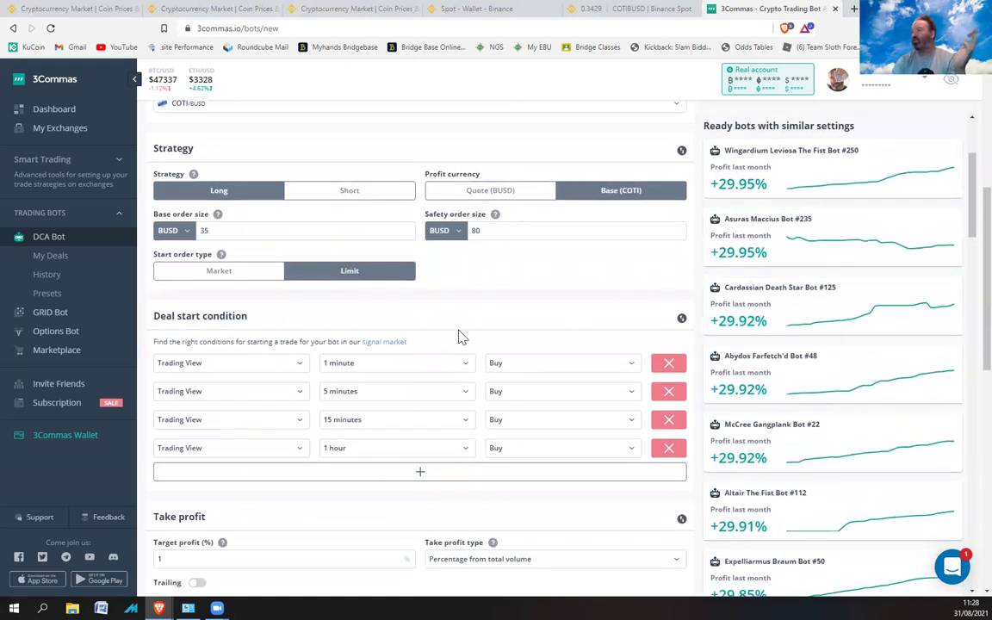
{"action": "left_click", "coordinate": [667, 363]}
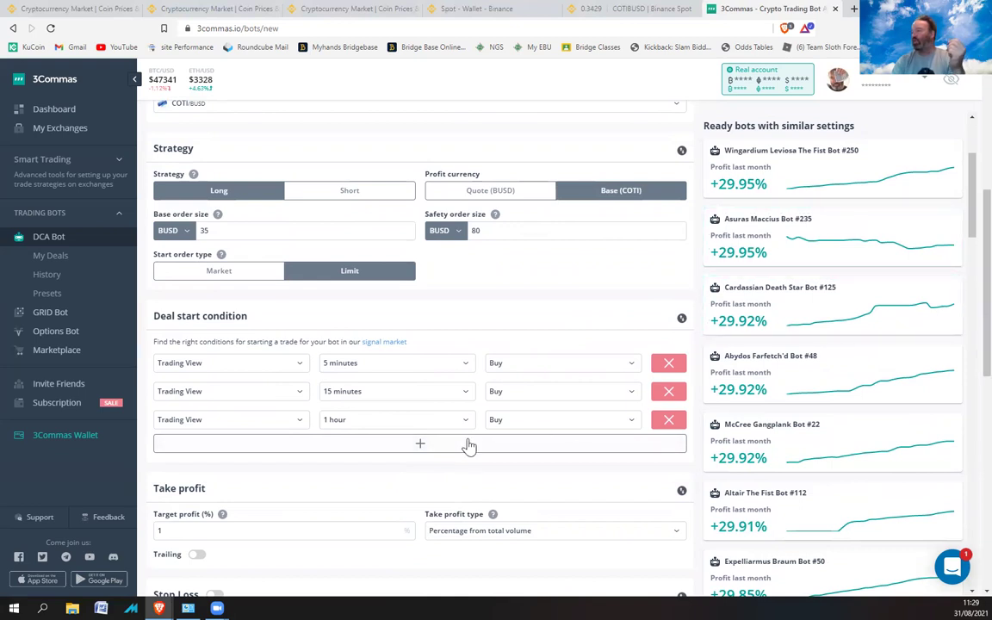
- Try an extra RSI-7 start condition with threshold 65, then delete it
{"action": "left_click", "coordinate": [421, 445]}
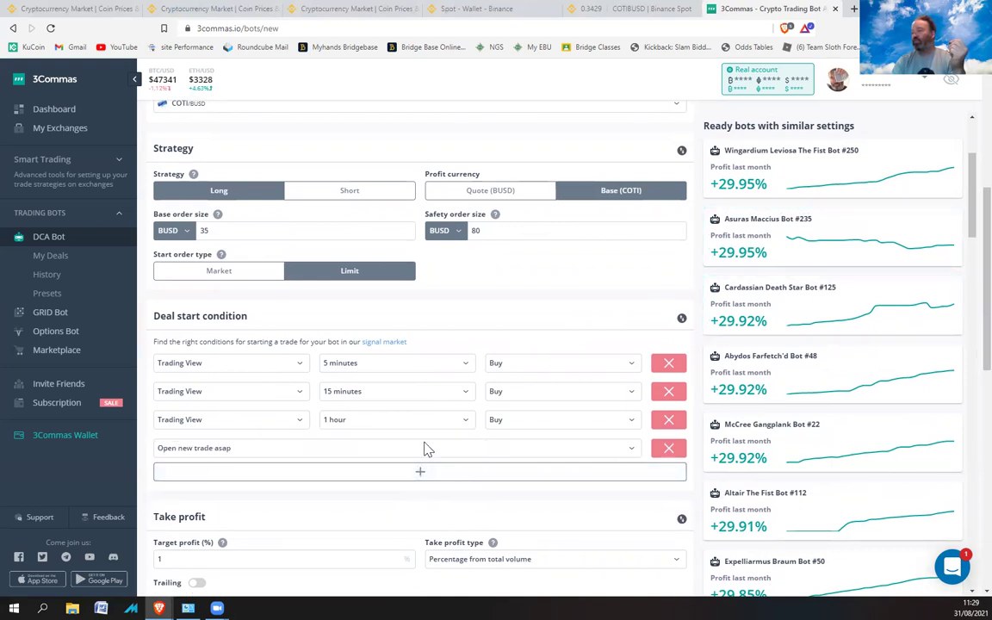
{"action": "left_click", "coordinate": [632, 449]}
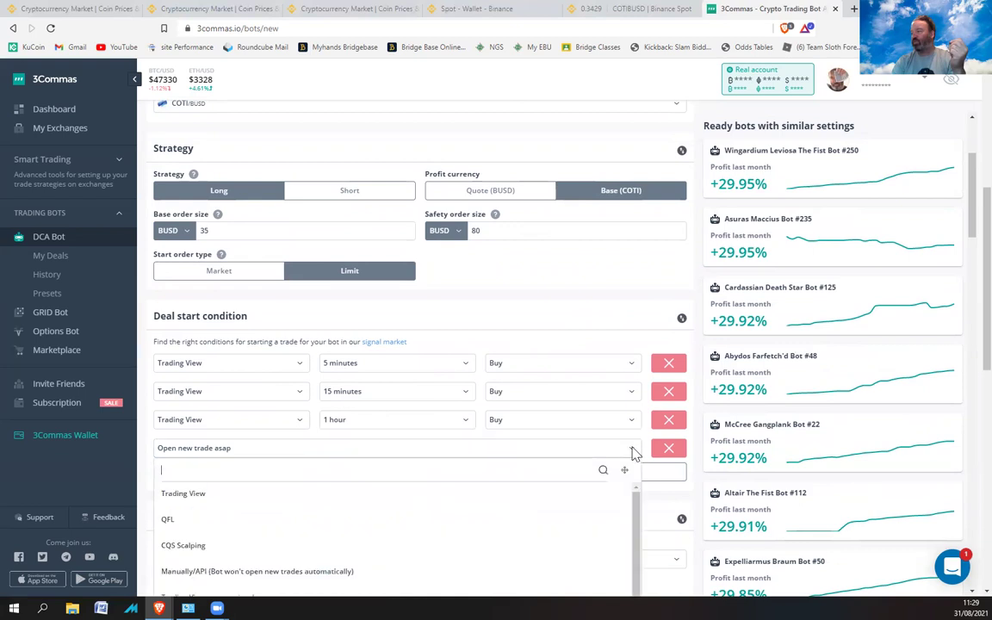
{"action": "left_click", "coordinate": [965, 353]}
{"action": "scroll", "coordinate": [965, 366], "scroll_direction": "down", "scroll_amount": 2}
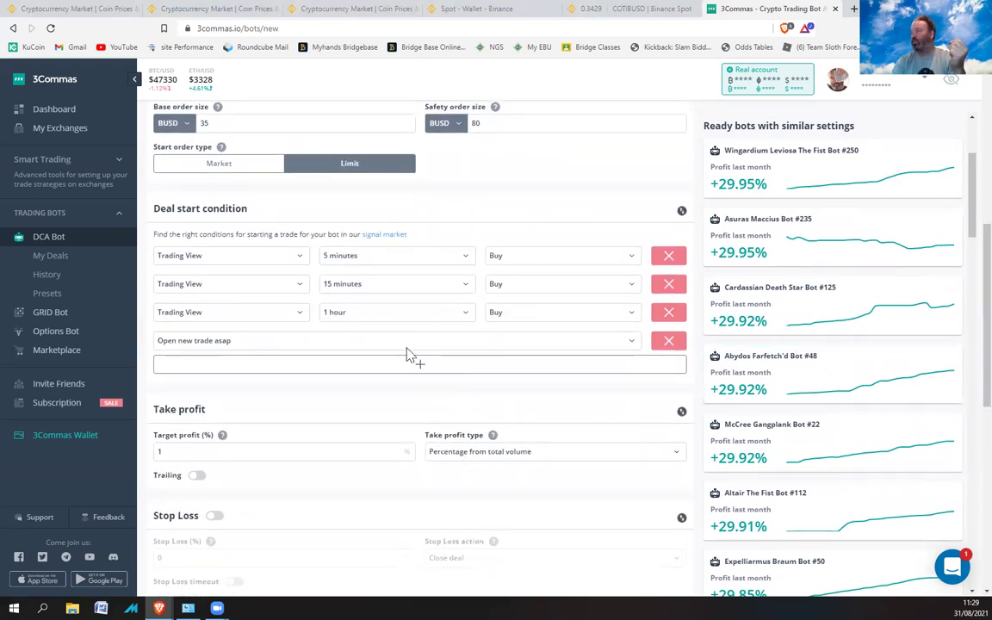
{"action": "left_click", "coordinate": [637, 343]}
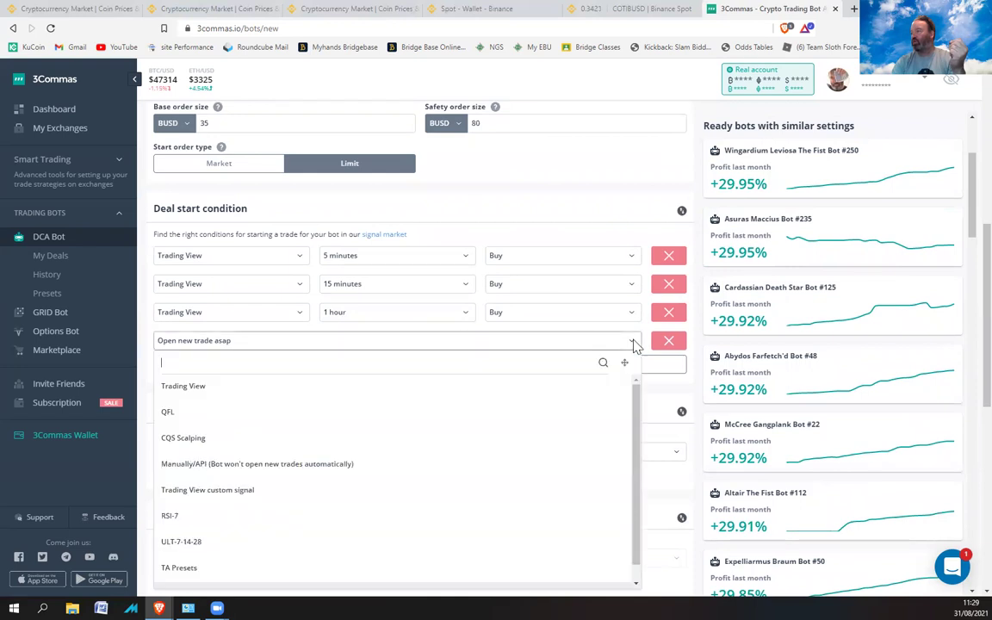
{"action": "left_click", "coordinate": [184, 517]}
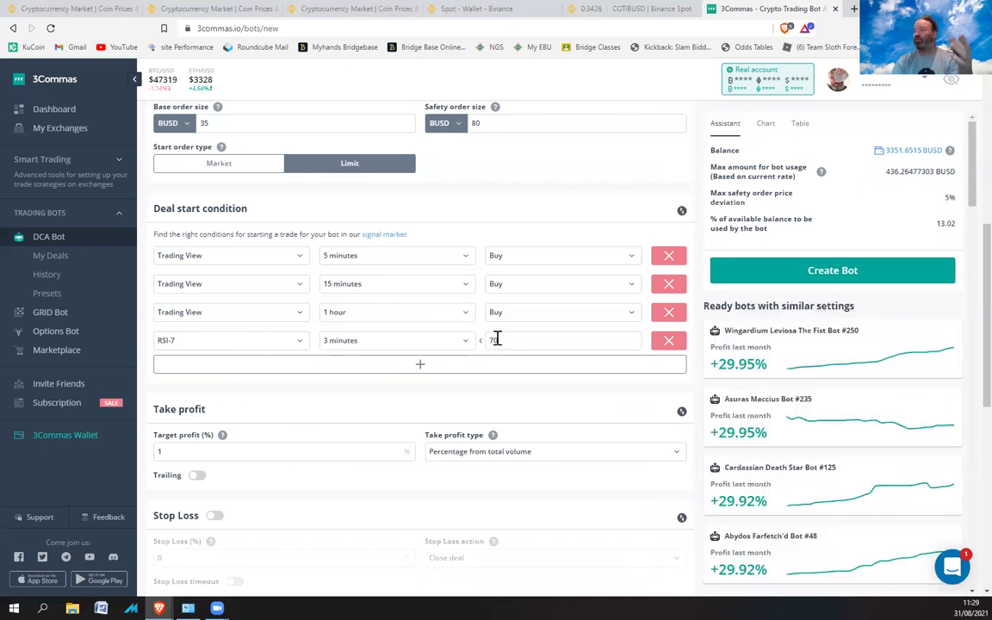
{"action": "left_click_drag", "start_coordinate": [497, 339], "coordinate": [488, 337]}
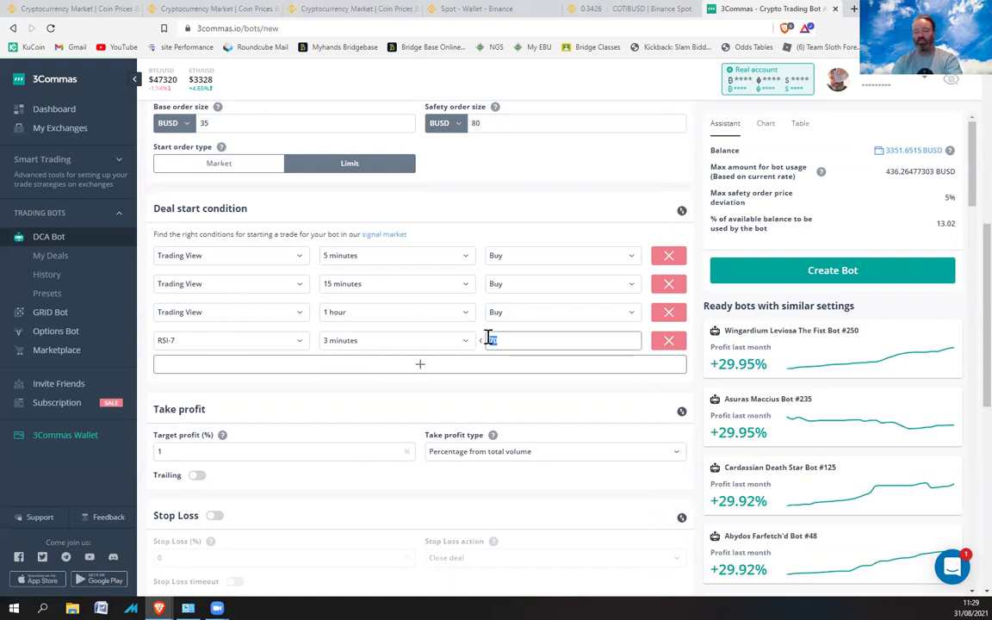
{"action": "type", "text": "65"}
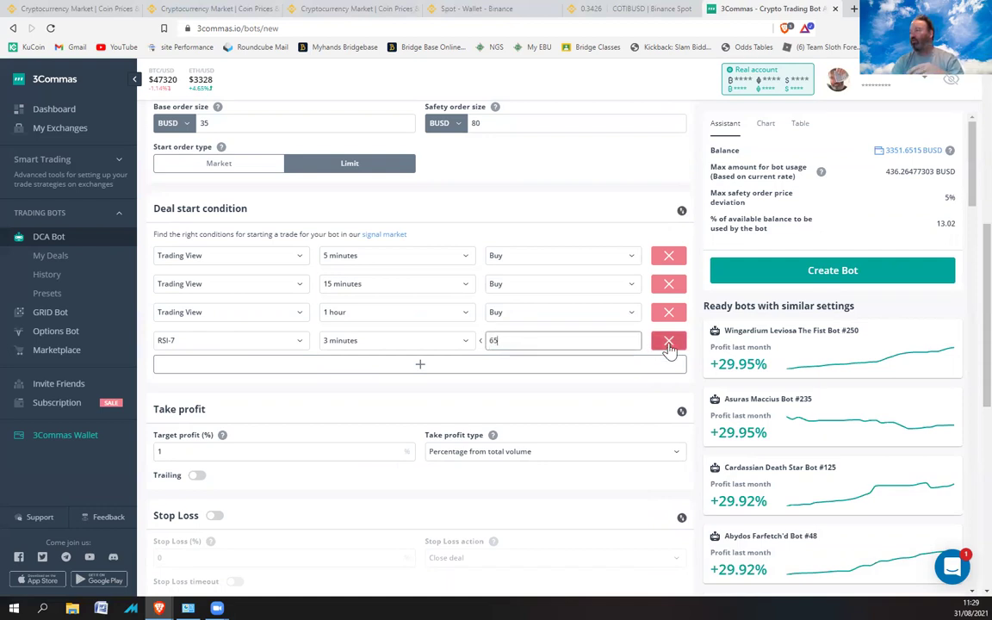
{"action": "left_click", "coordinate": [667, 343]}
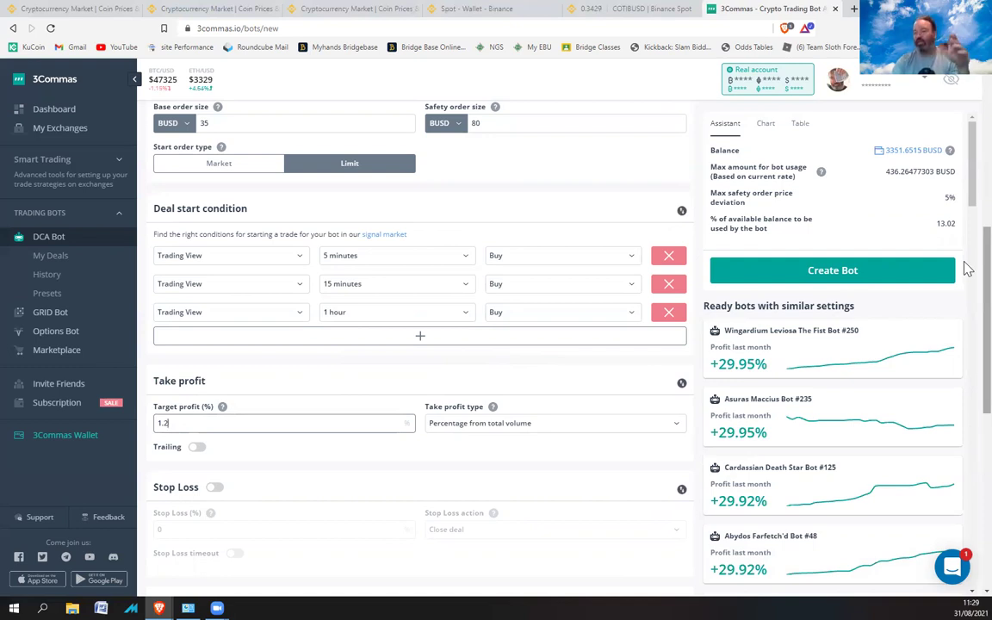
{"action": "scroll", "coordinate": [967, 269], "scroll_direction": "down", "scroll_amount": 2}
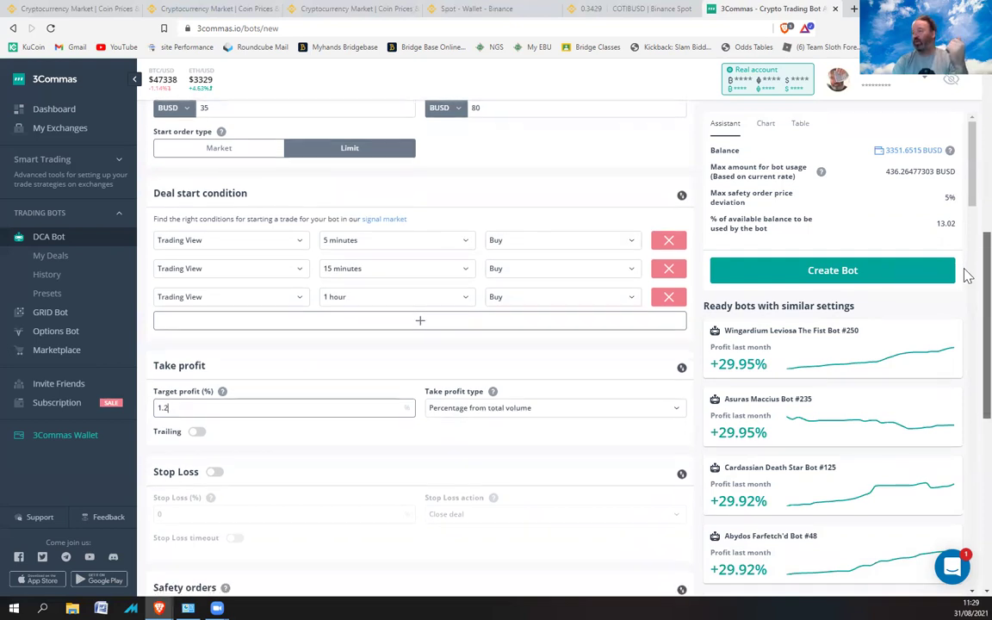
{"action": "scroll", "coordinate": [966, 314], "scroll_direction": "down", "scroll_amount": 3}
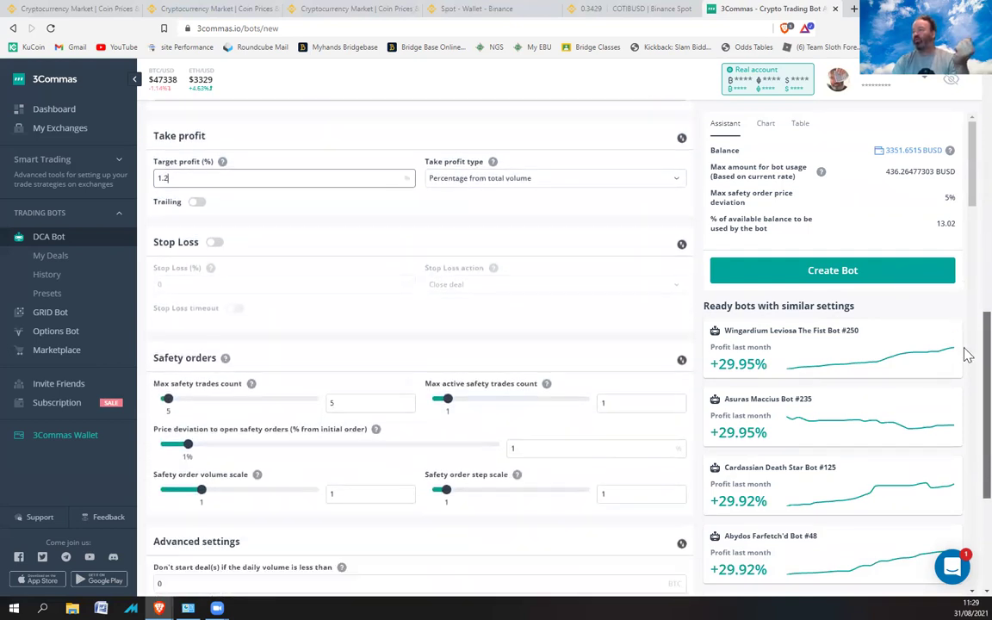
{"action": "left_click", "coordinate": [344, 382]}
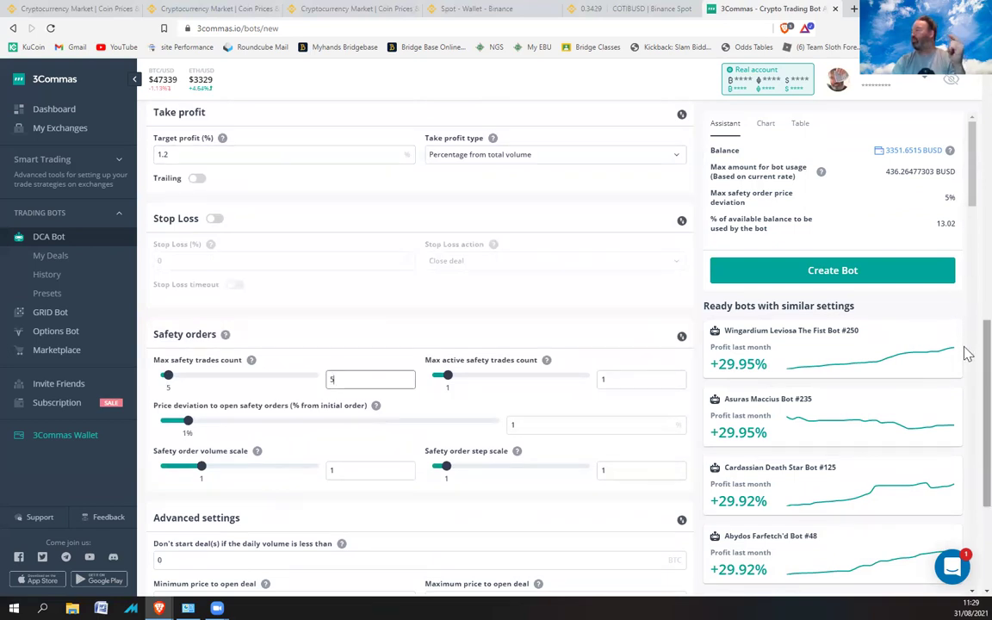
{"action": "double_click", "coordinate": [344, 377]}
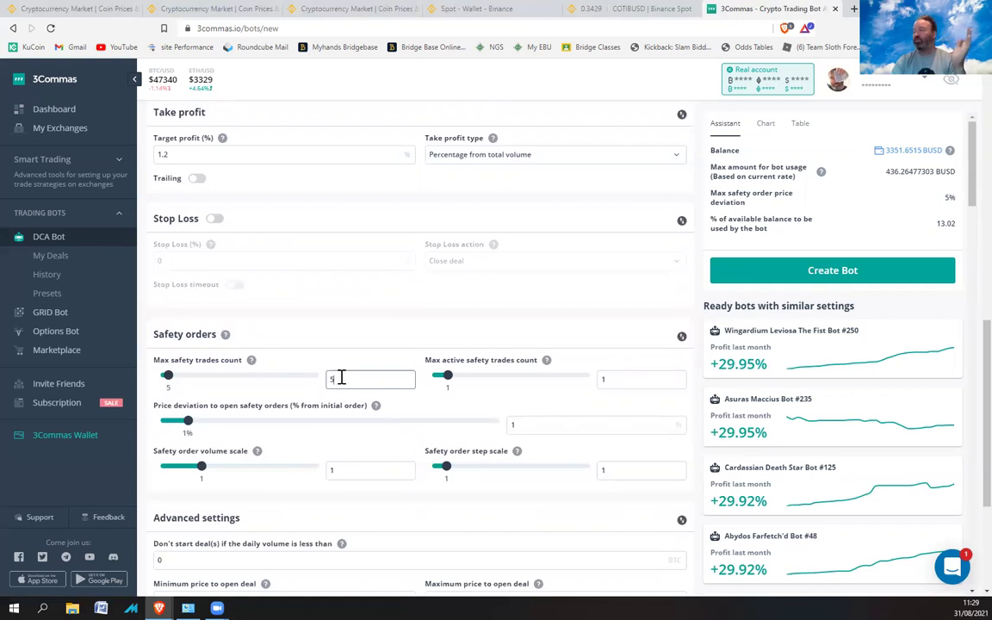
{"action": "left_click", "coordinate": [341, 378]}
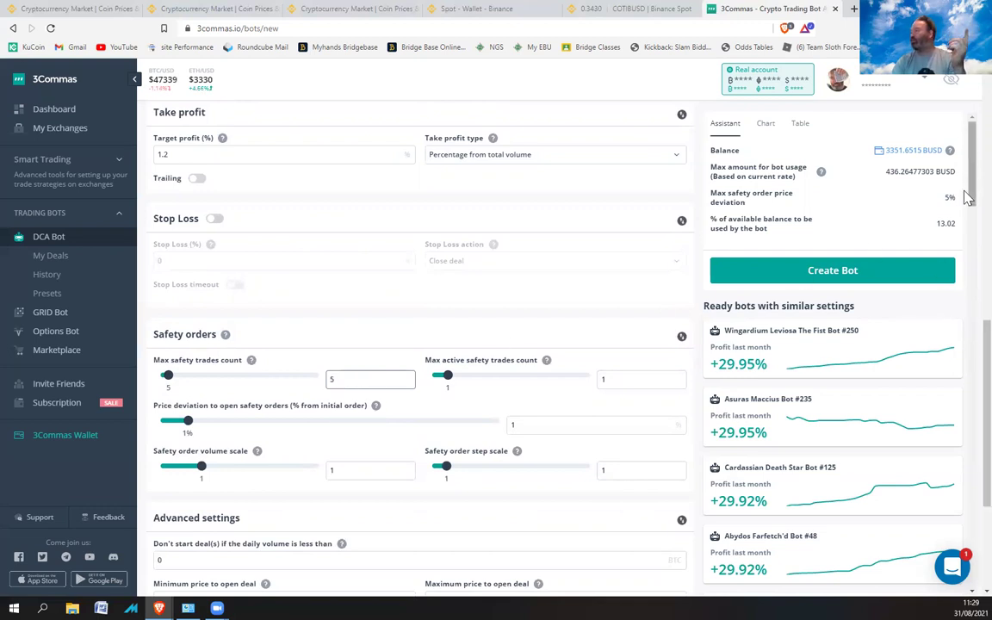
{"action": "left_click", "coordinate": [799, 128]}
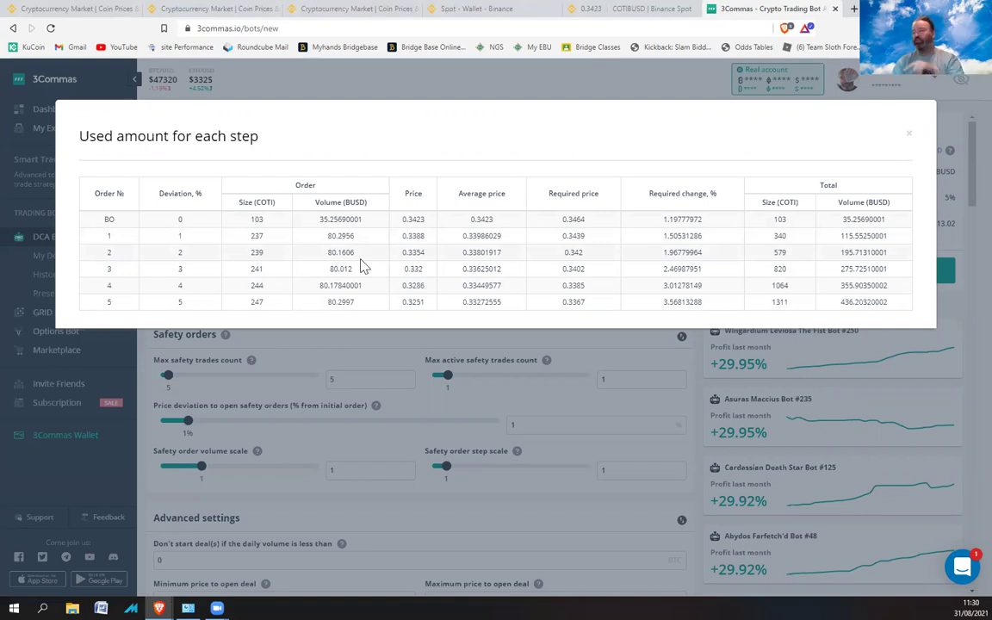
{"action": "left_click", "coordinate": [908, 138]}
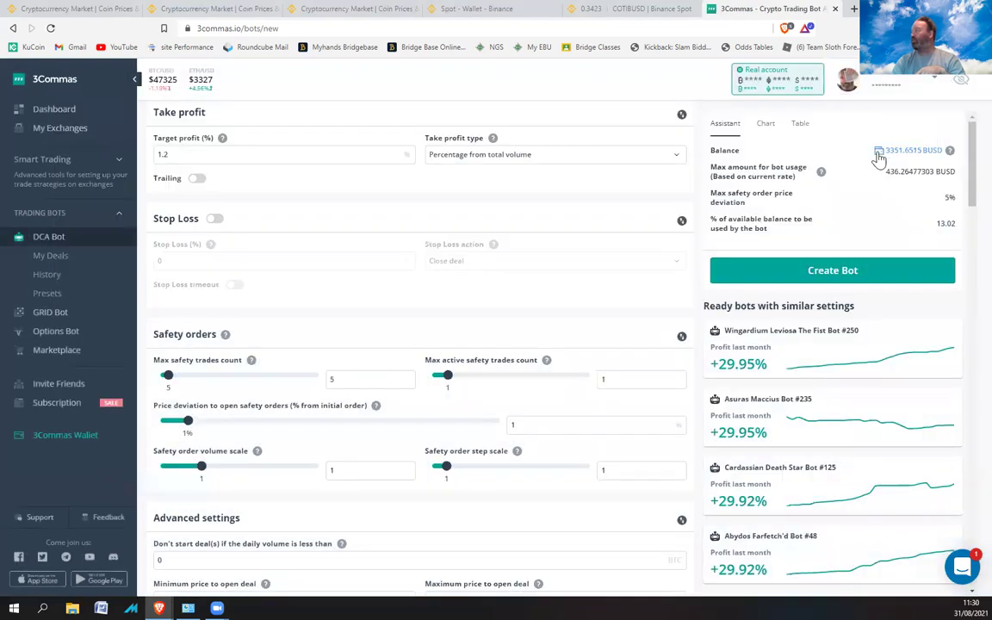
{"action": "left_click", "coordinate": [766, 125]}
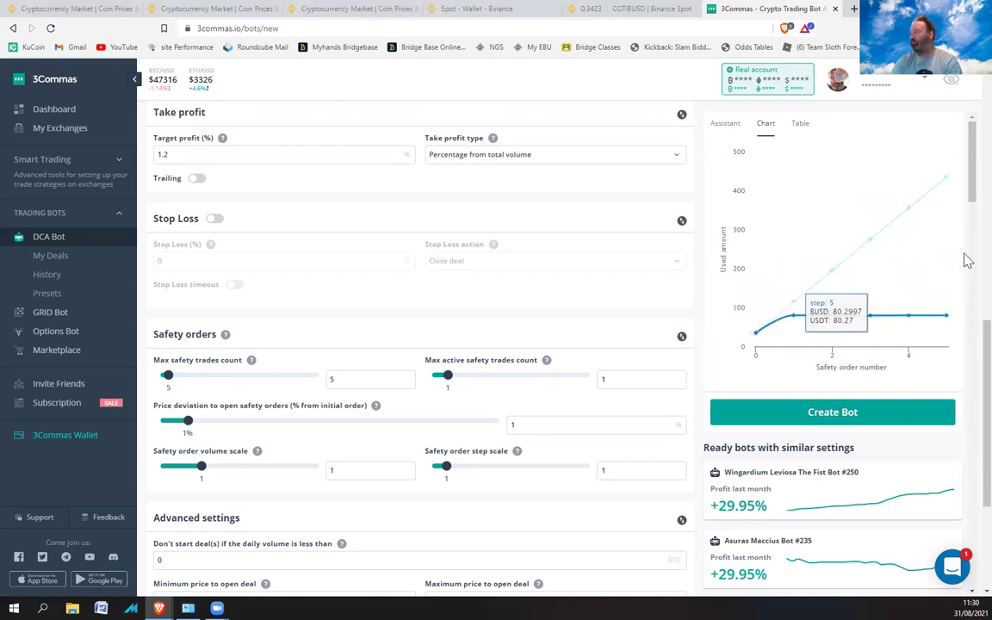
{"action": "double_click", "coordinate": [336, 379]}
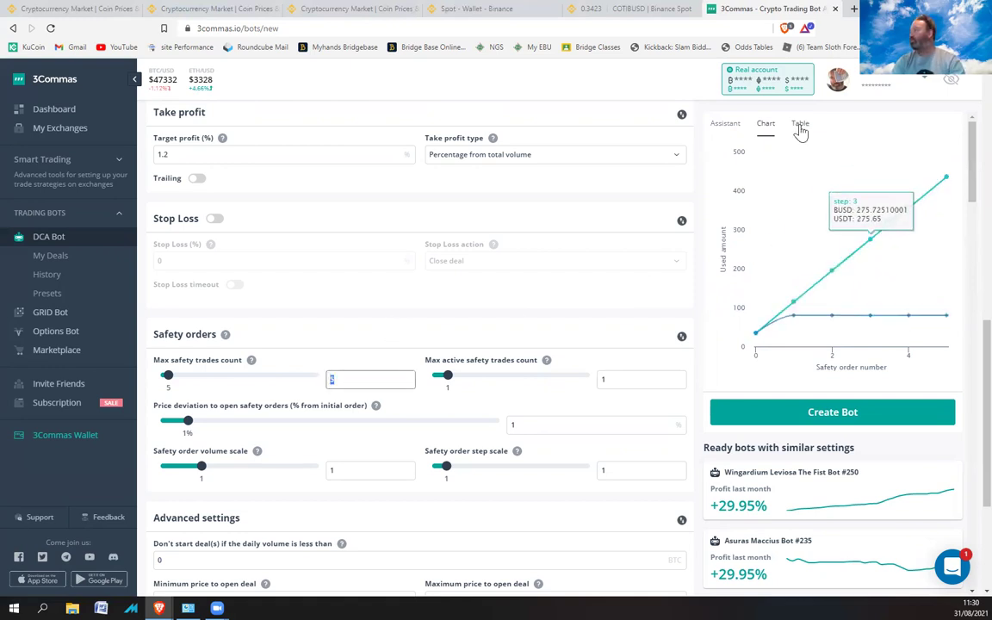
{"action": "left_click", "coordinate": [726, 124]}
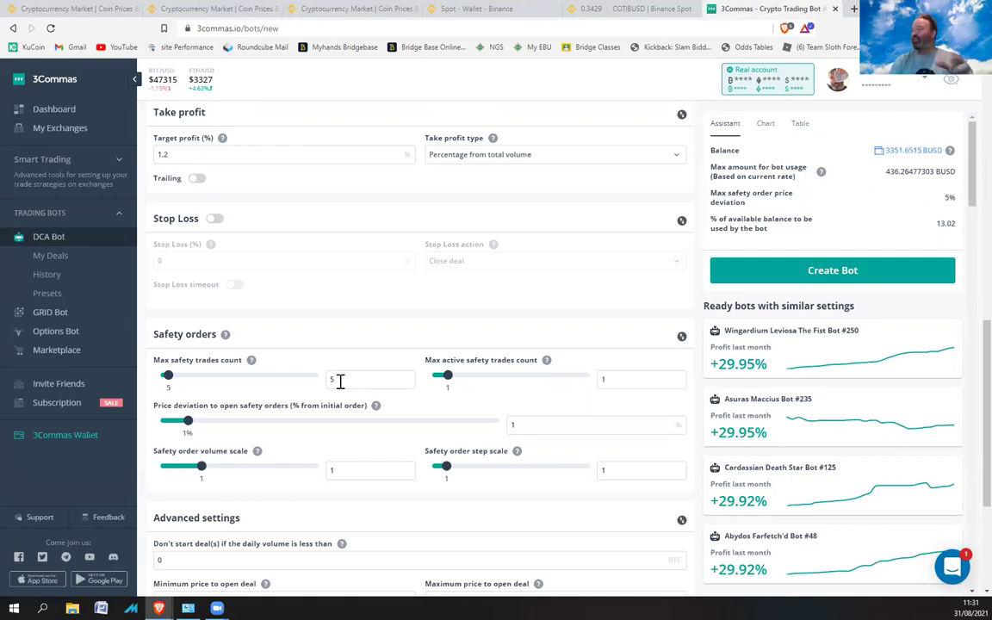
- Enter 13 as the max safety trades count
{"action": "left_click_drag", "start_coordinate": [340, 381], "coordinate": [359, 377]}
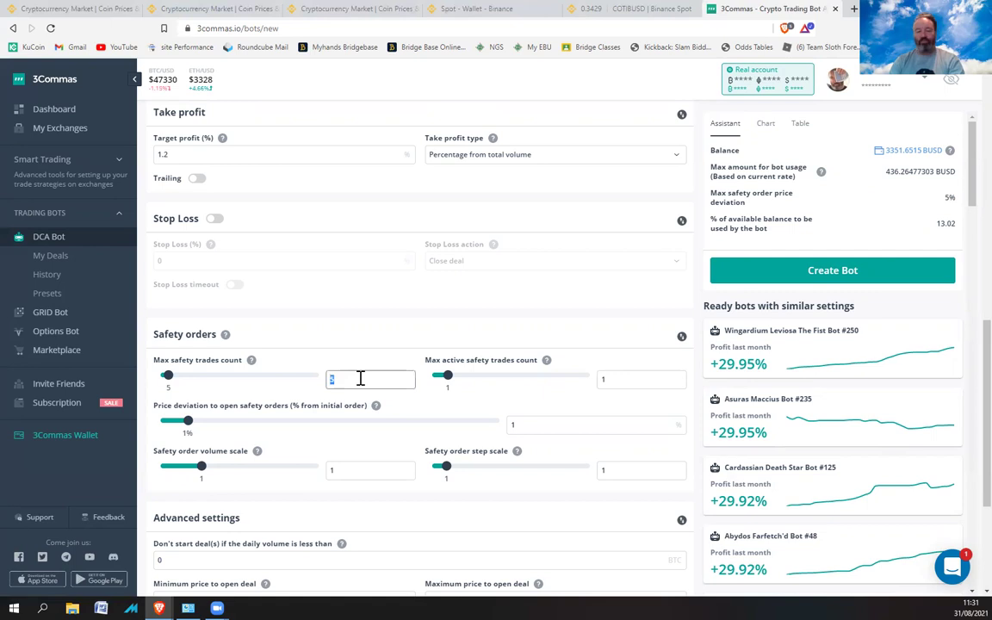
{"action": "type", "text": "1"}
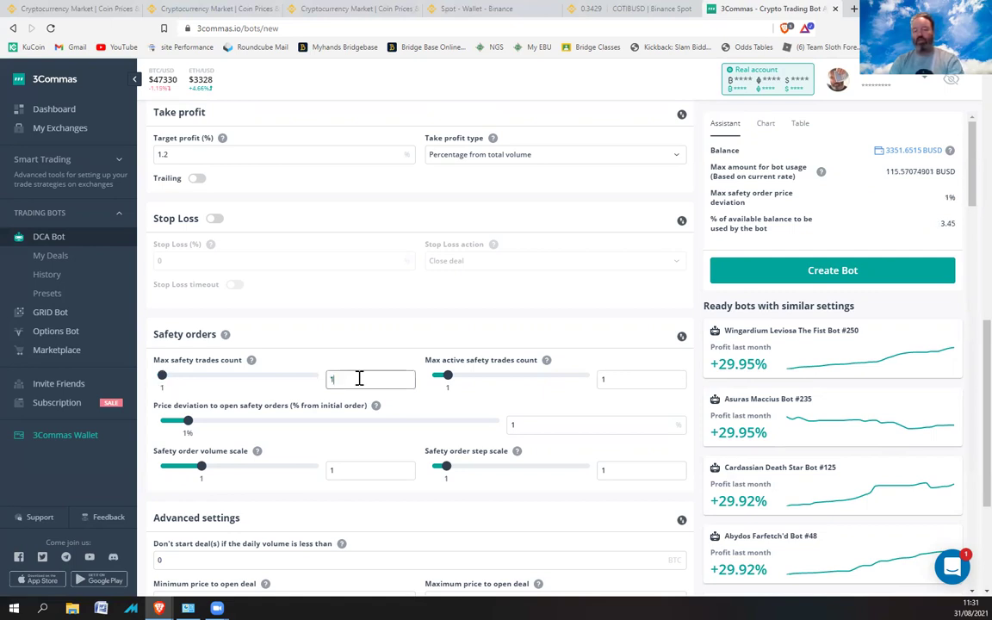
{"action": "type", "text": "3"}
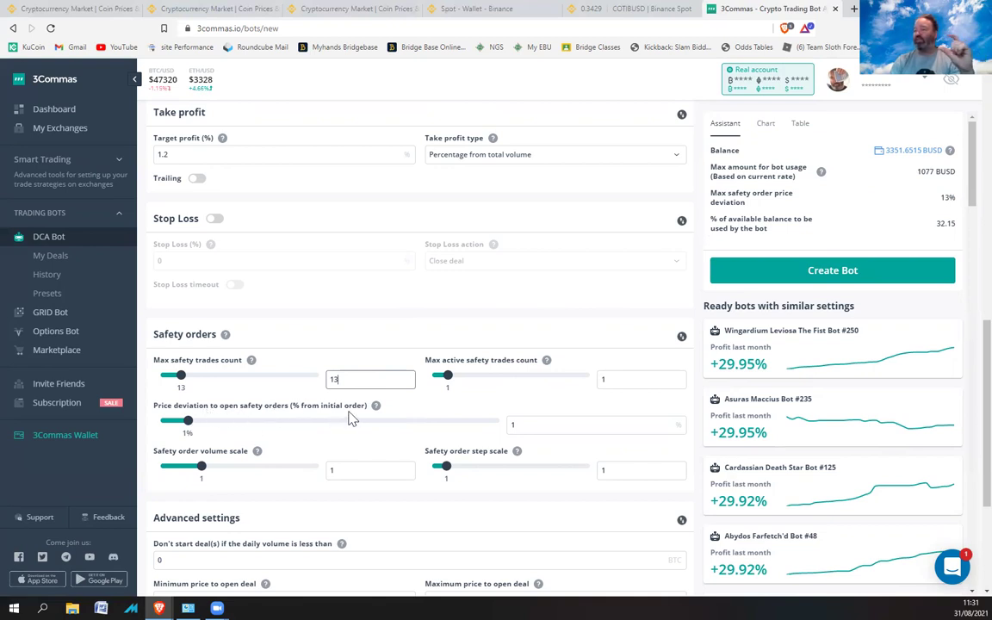
- Set the safety order price deviation to 2% and ready the max safety trades field for editing
{"action": "double_click", "coordinate": [506, 425]}
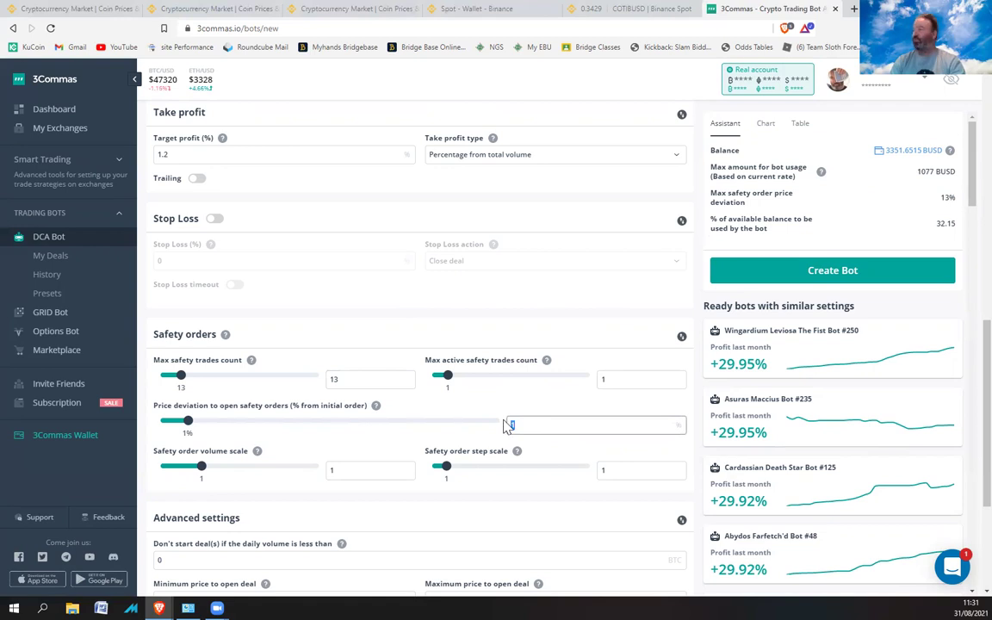
{"action": "type", "text": "2"}
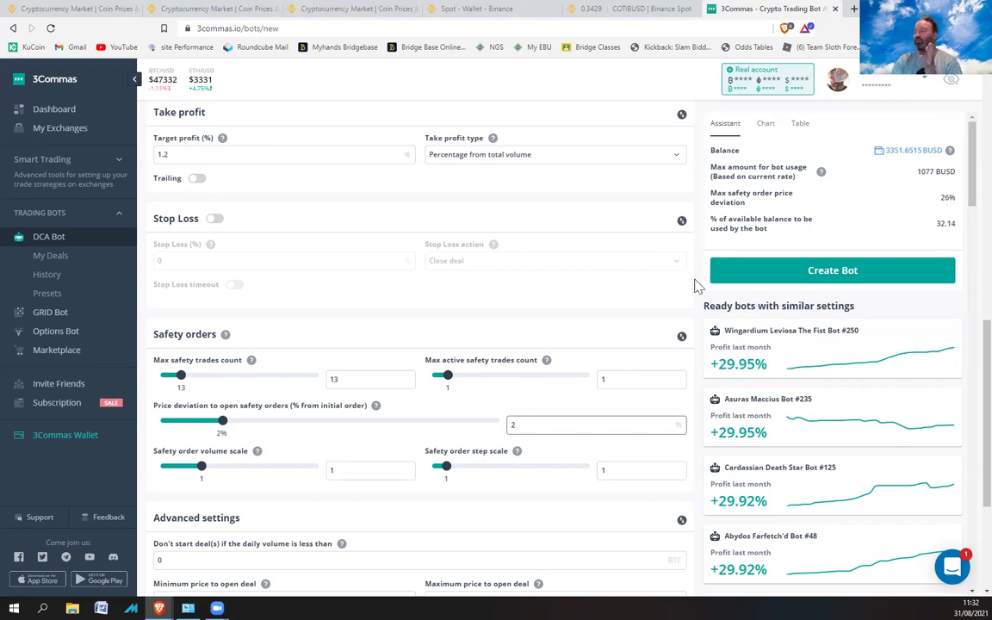
{"action": "double_click", "coordinate": [329, 380]}
- Apply 30 max safety trades to compare usage, then change it back to 13
{"action": "type", "text": "30"}
{"action": "left_click", "coordinate": [523, 427]}
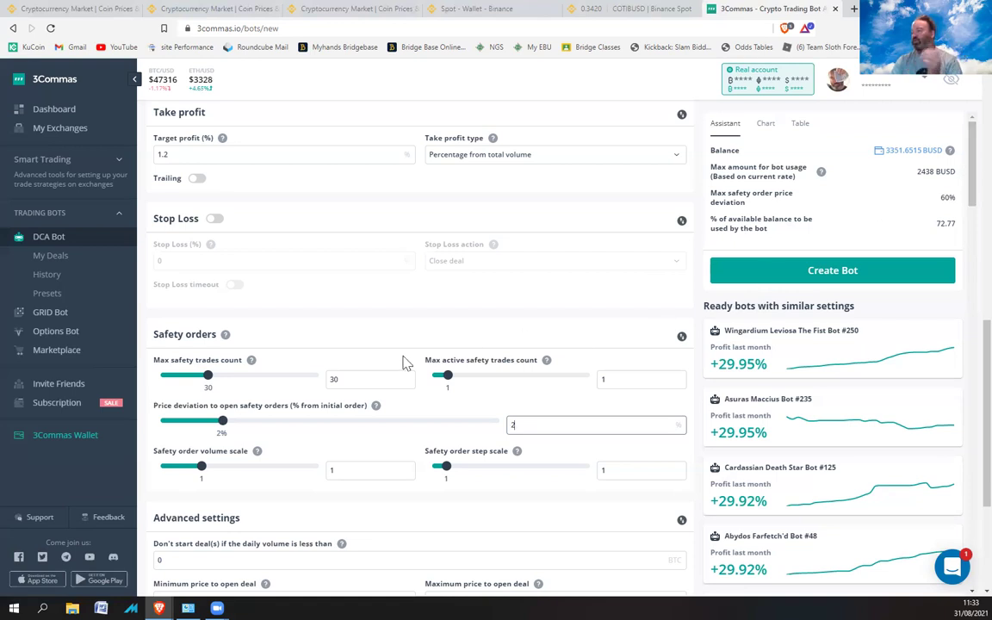
{"action": "double_click", "coordinate": [328, 382]}
{"action": "type", "text": "13"}
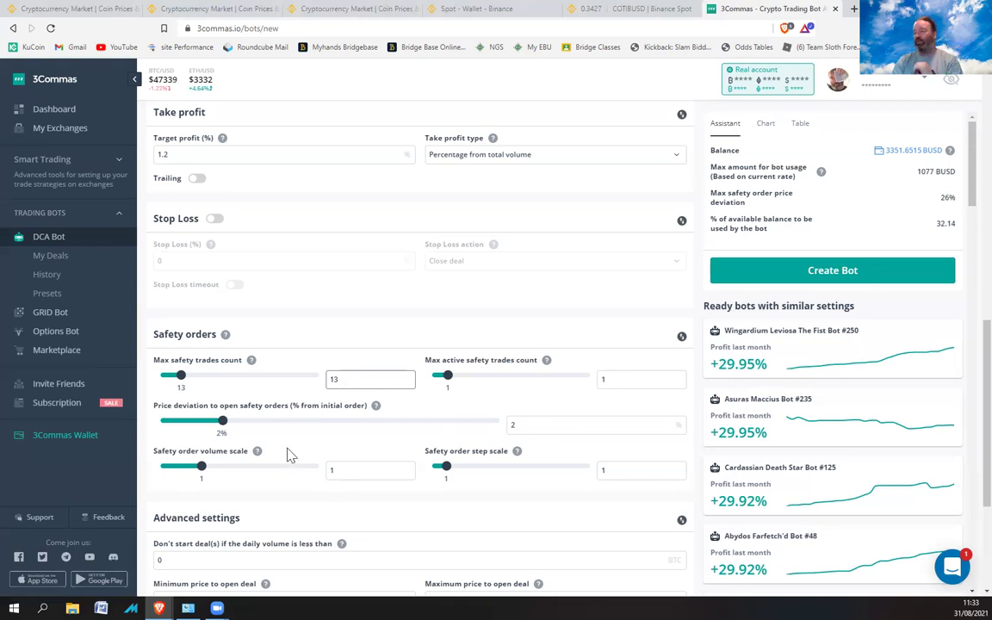
- Change the safety order volume scale from 1 to 1.05 and review the per-order usage chart
{"action": "left_click", "coordinate": [350, 472]}
{"action": "type", "text": ".0"}
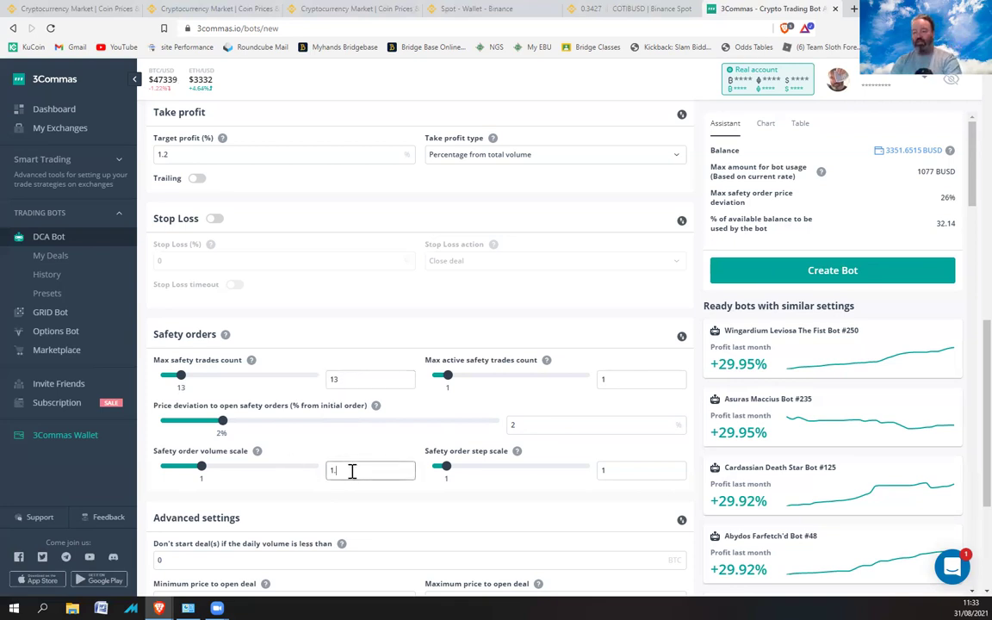
{"action": "type", "text": "5"}
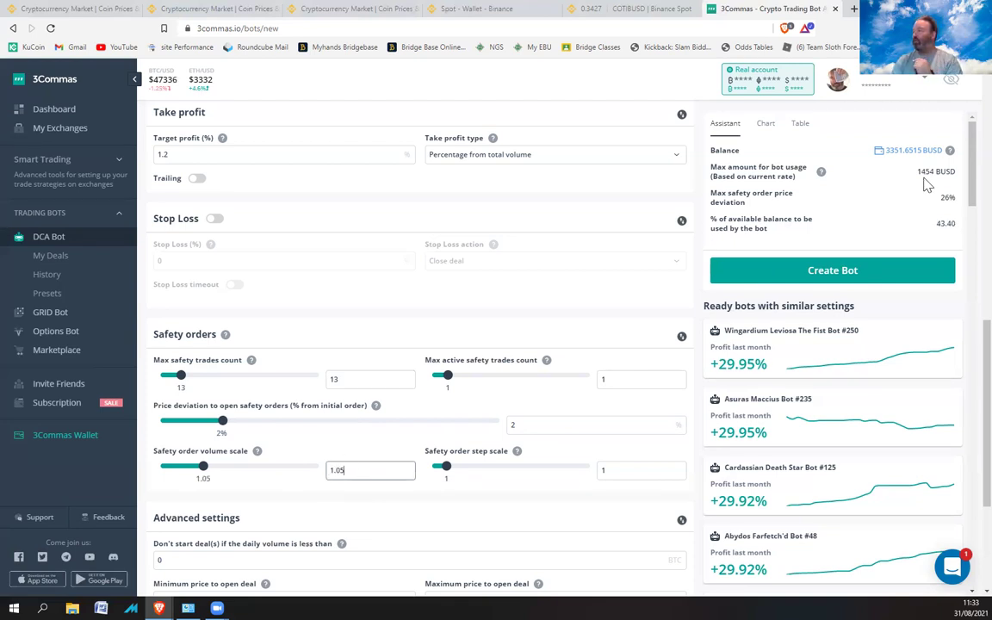
{"action": "left_click", "coordinate": [766, 124]}
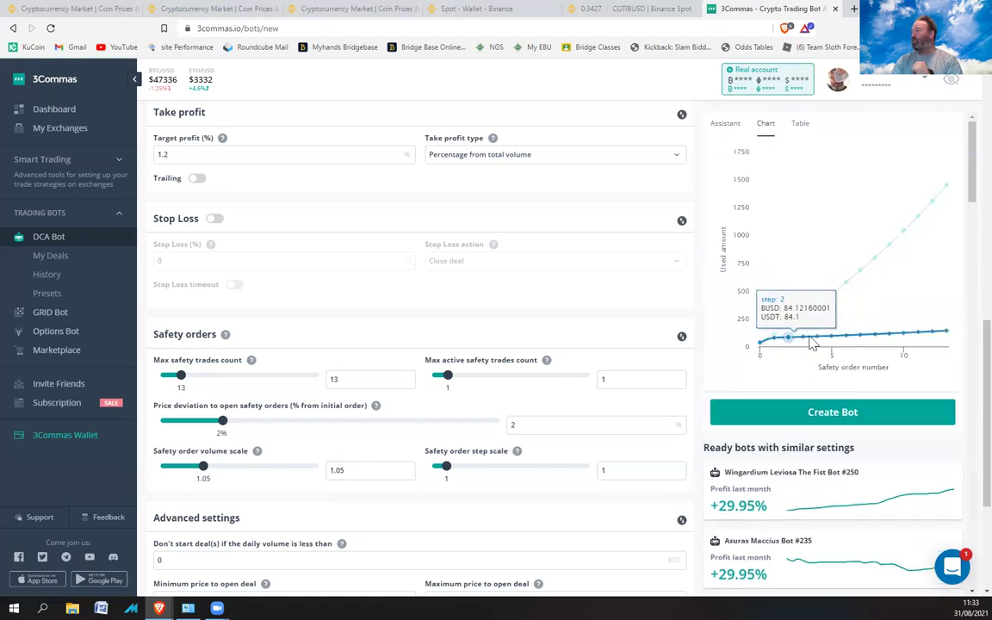
{"action": "left_click", "coordinate": [725, 125]}
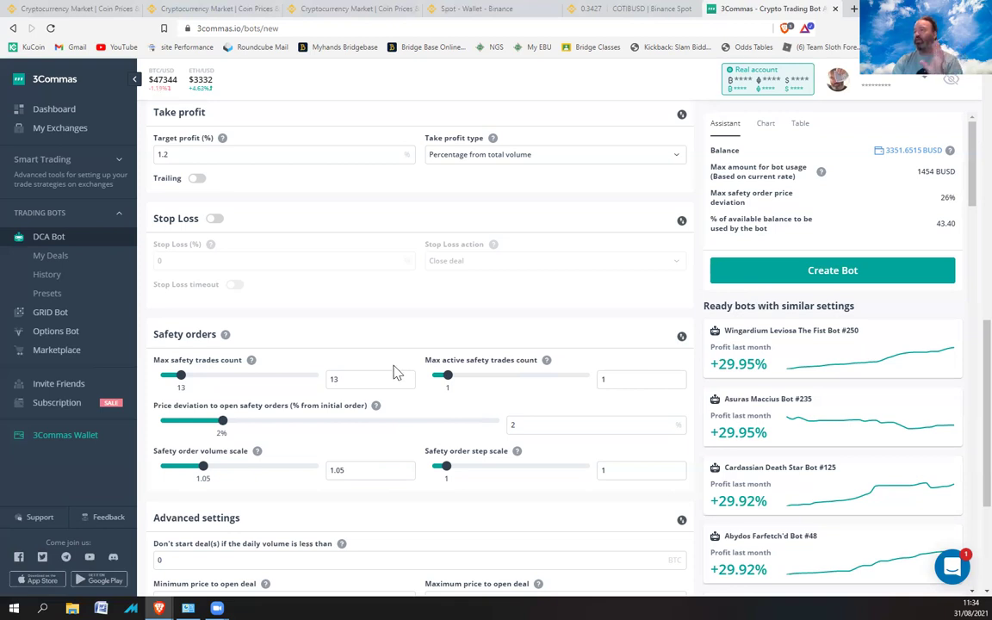
- Set target profit to 0.8% and check per-step BUSD amounts, reaching about 1454.64 BUSD by SO 13
{"action": "double_click", "coordinate": [172, 153]}
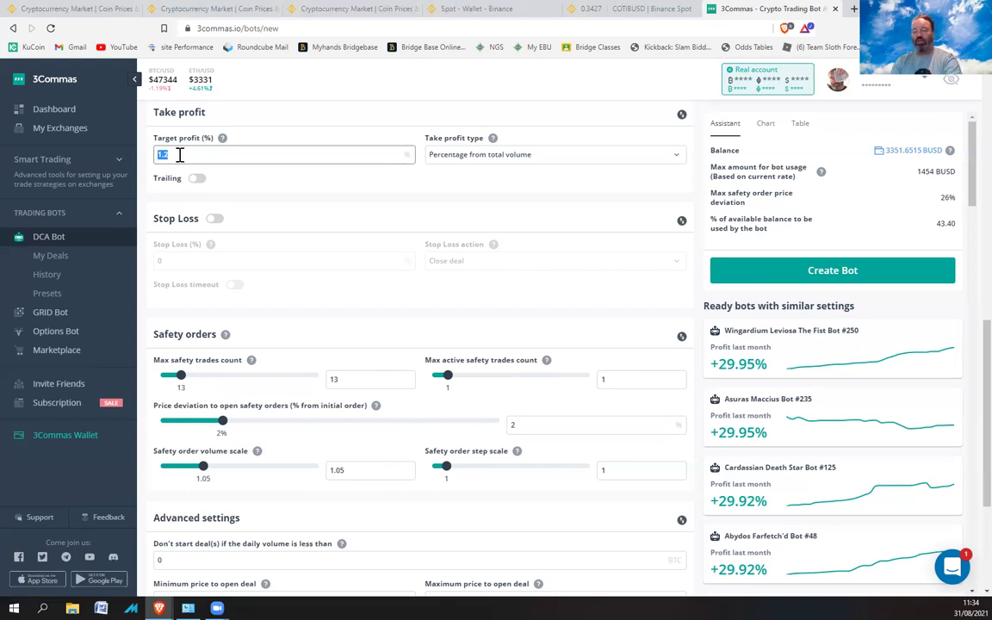
{"action": "type", "text": "0.8"}
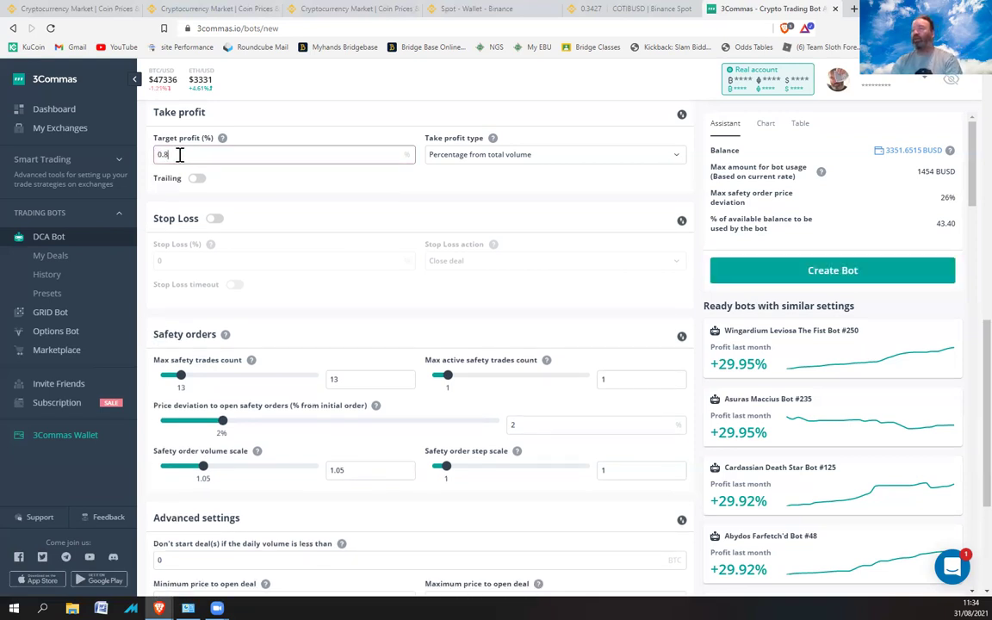
{"action": "left_click", "coordinate": [800, 127]}
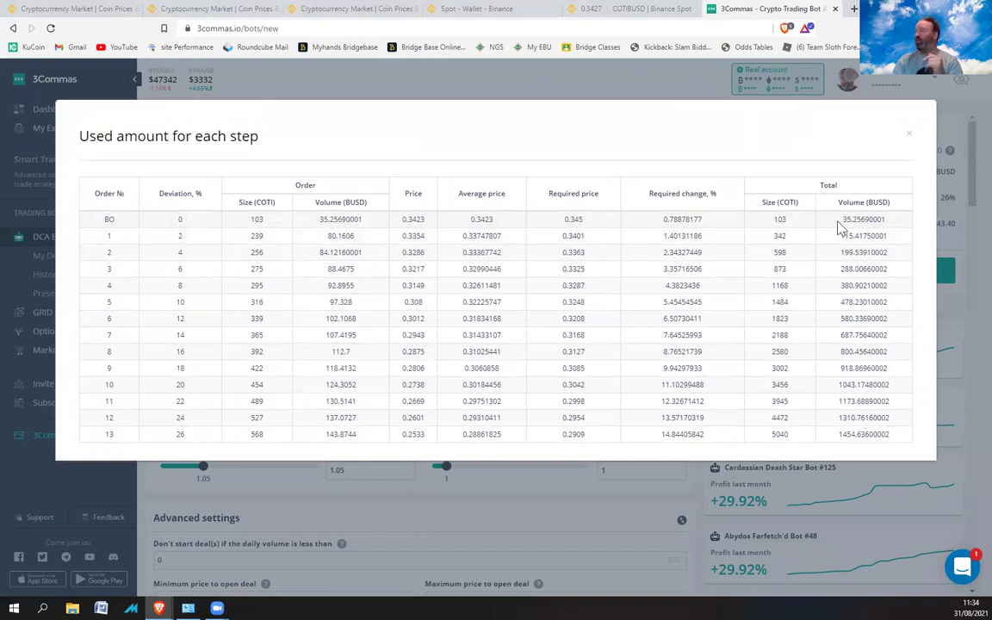
{"action": "left_click_drag", "start_coordinate": [842, 220], "coordinate": [898, 224]}
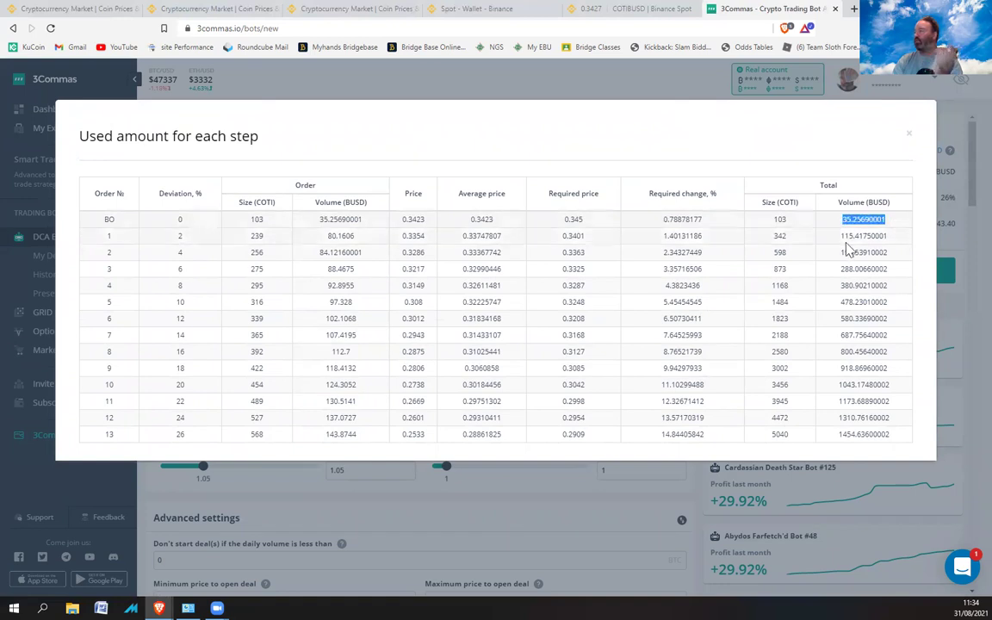
{"action": "left_click_drag", "start_coordinate": [841, 236], "coordinate": [892, 236]}
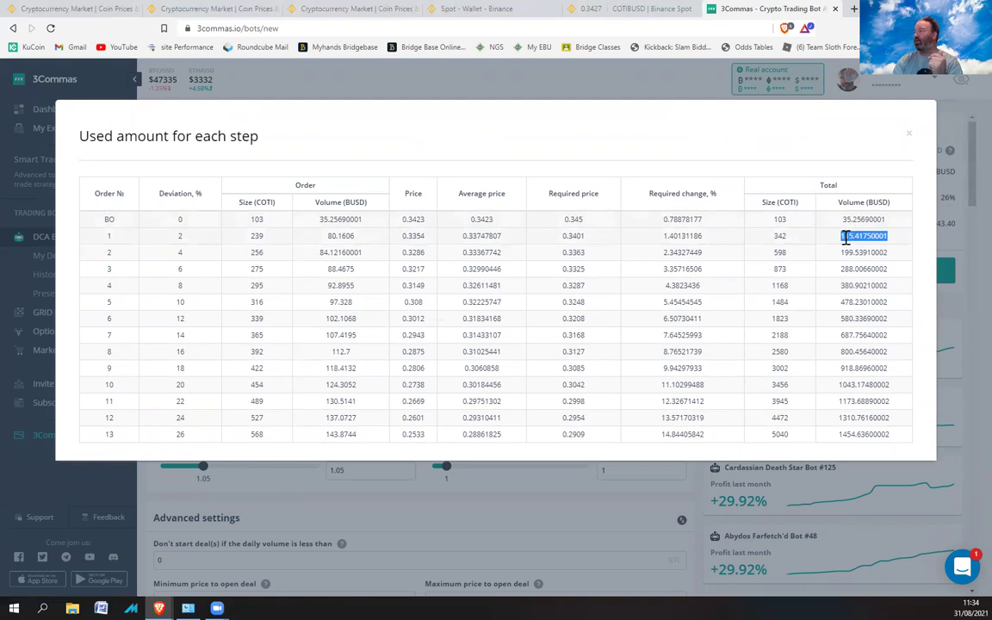
{"action": "left_click", "coordinate": [909, 137]}
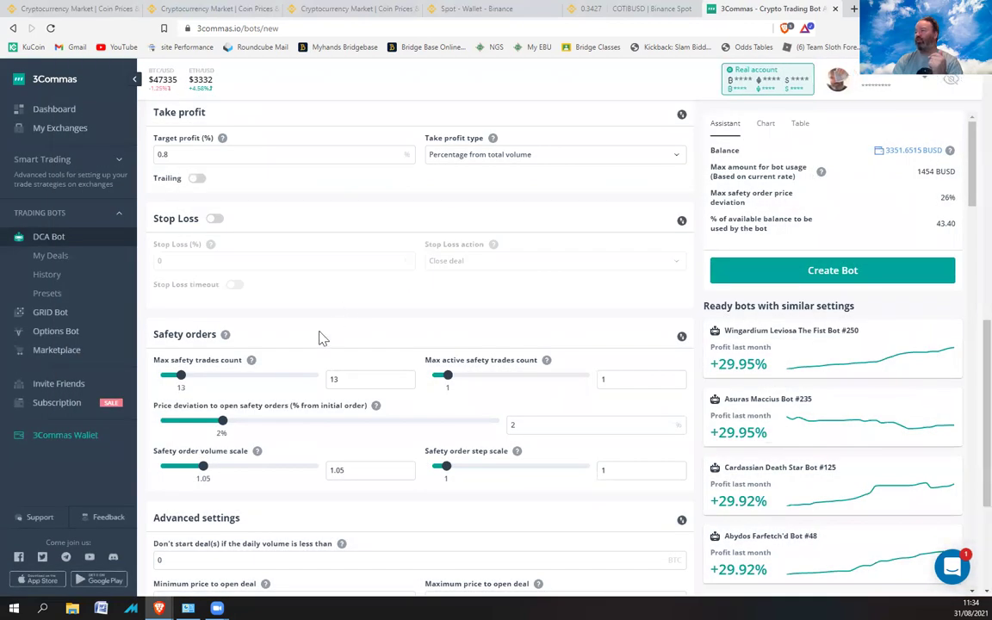
- Replace the 0.8 target profit value with 1.2%
{"action": "left_click_drag", "start_coordinate": [168, 155], "coordinate": [143, 155]}
{"action": "key", "text": "BackSpace"}
{"action": "type", "text": "1.2"}
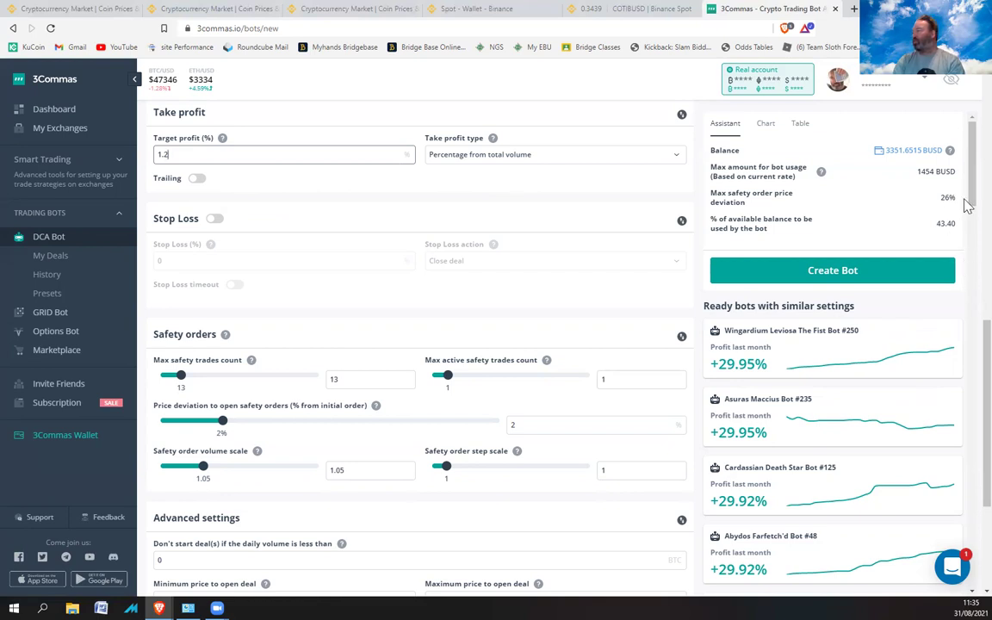
- Create the COTI/BUSD LONG TP=1.2 35/80 bot and start it, acknowledging the confirmation
{"action": "left_click", "coordinate": [833, 272]}
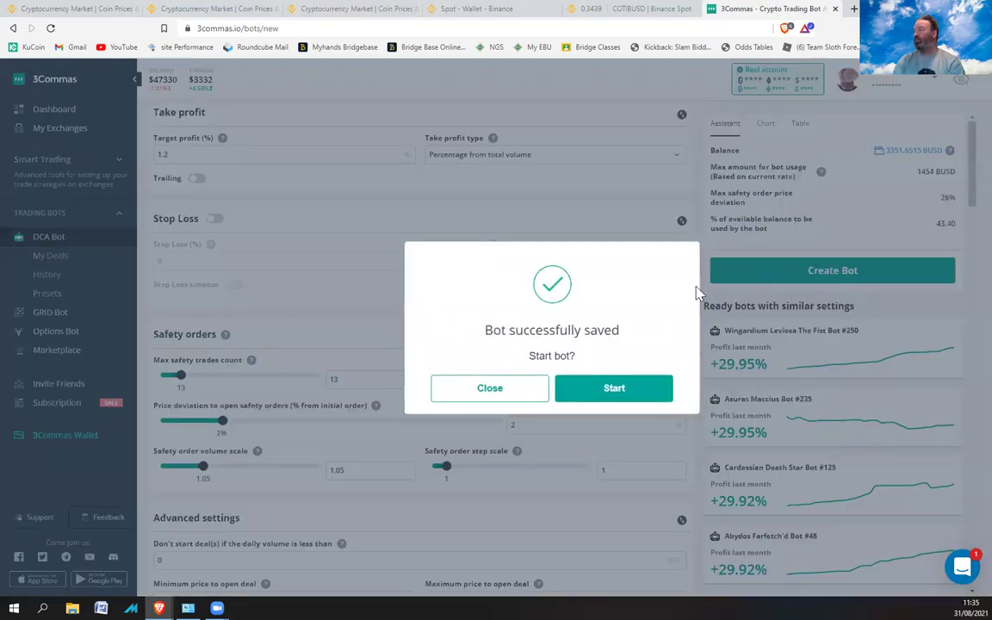
{"action": "left_click", "coordinate": [614, 390]}
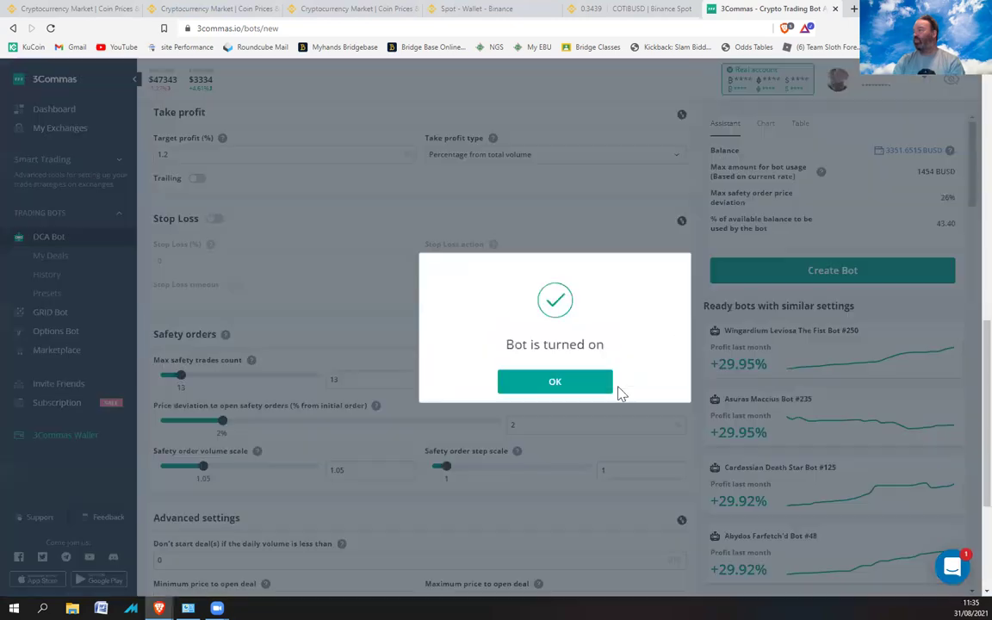
{"action": "left_click", "coordinate": [542, 388]}
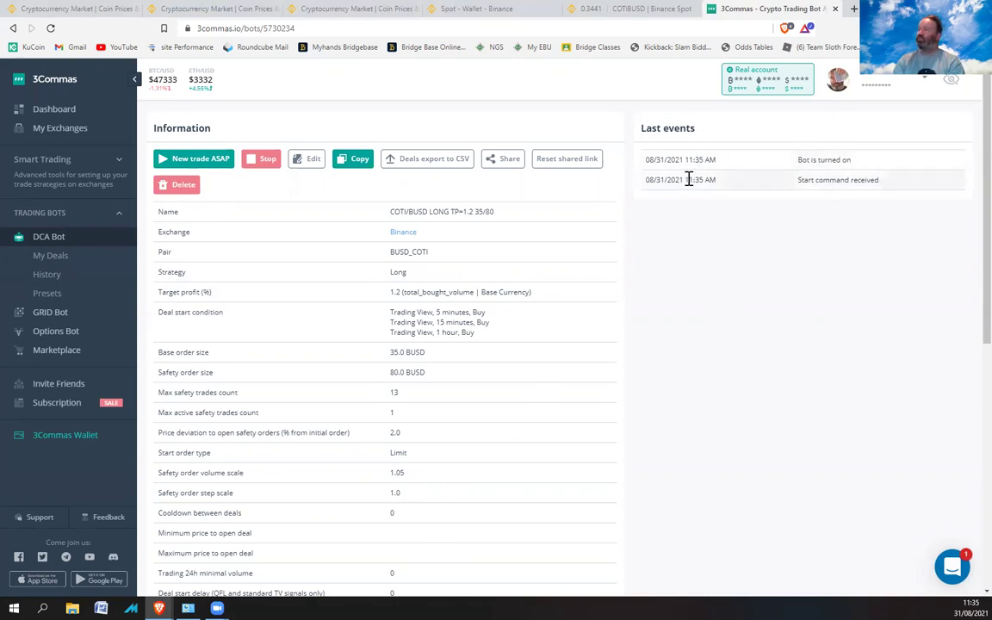
- Browse the My bots list to find the enabled COTI/BUSD LONG TP=1.2 35/80 bot
{"action": "left_click", "coordinate": [59, 244]}
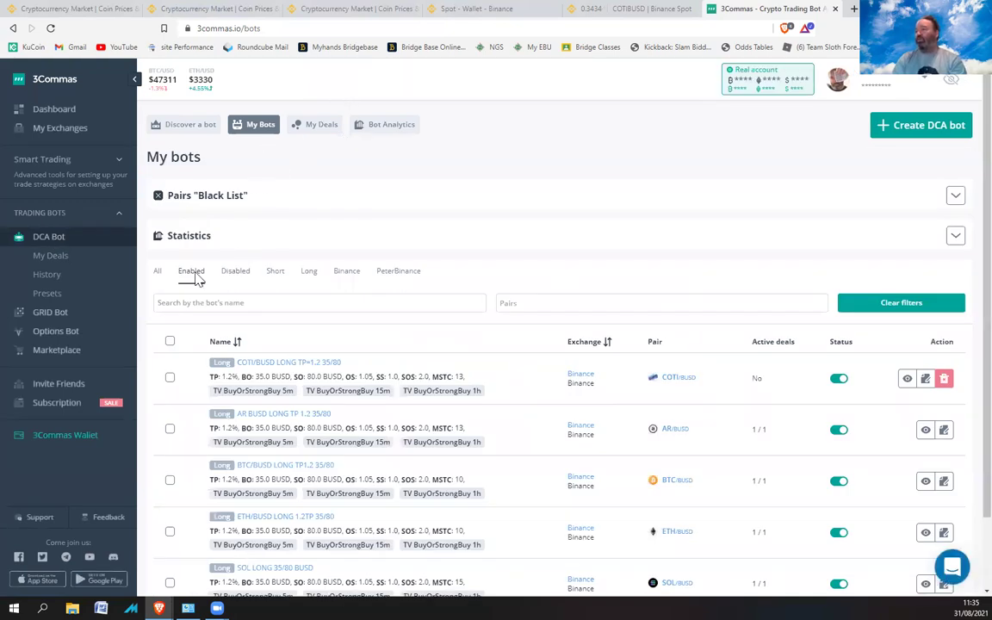
{"action": "scroll", "coordinate": [966, 302], "scroll_direction": "down", "scroll_amount": 2}
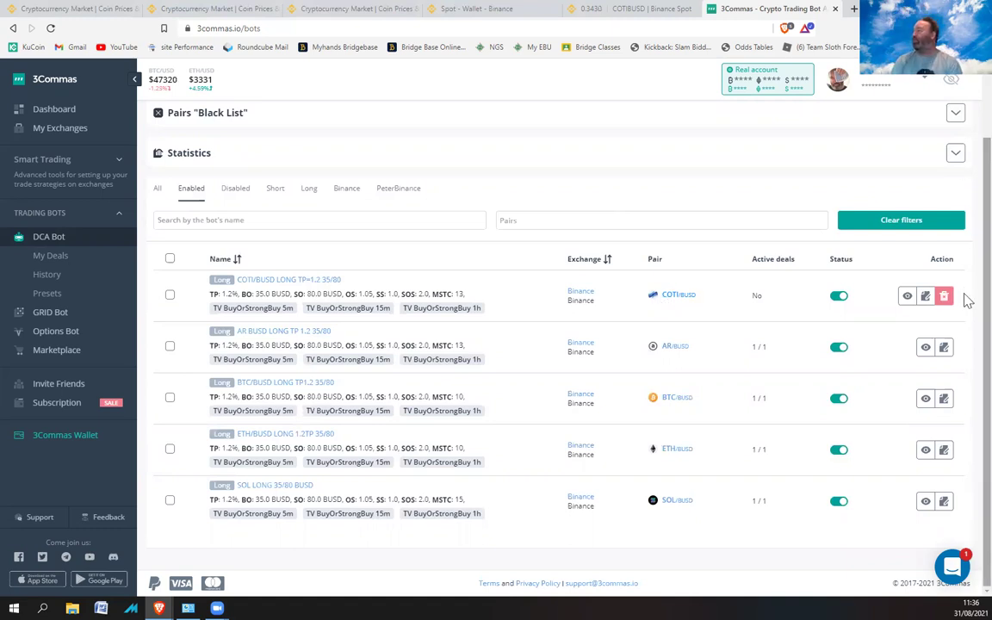
{"action": "scroll", "coordinate": [966, 258], "scroll_direction": "up", "scroll_amount": 1}
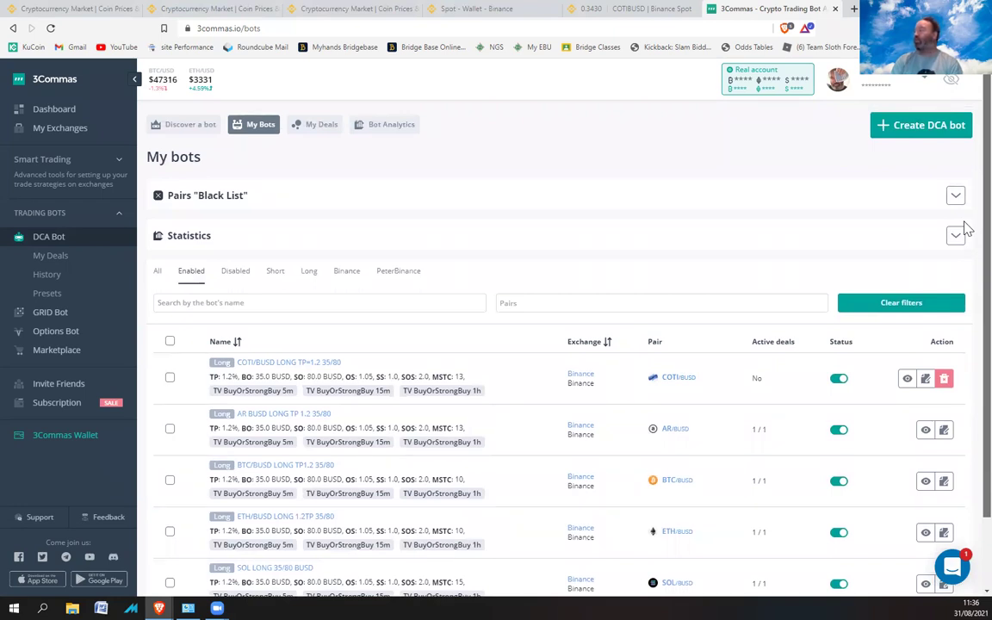
{"action": "scroll", "coordinate": [966, 258], "scroll_direction": "down", "scroll_amount": 1}
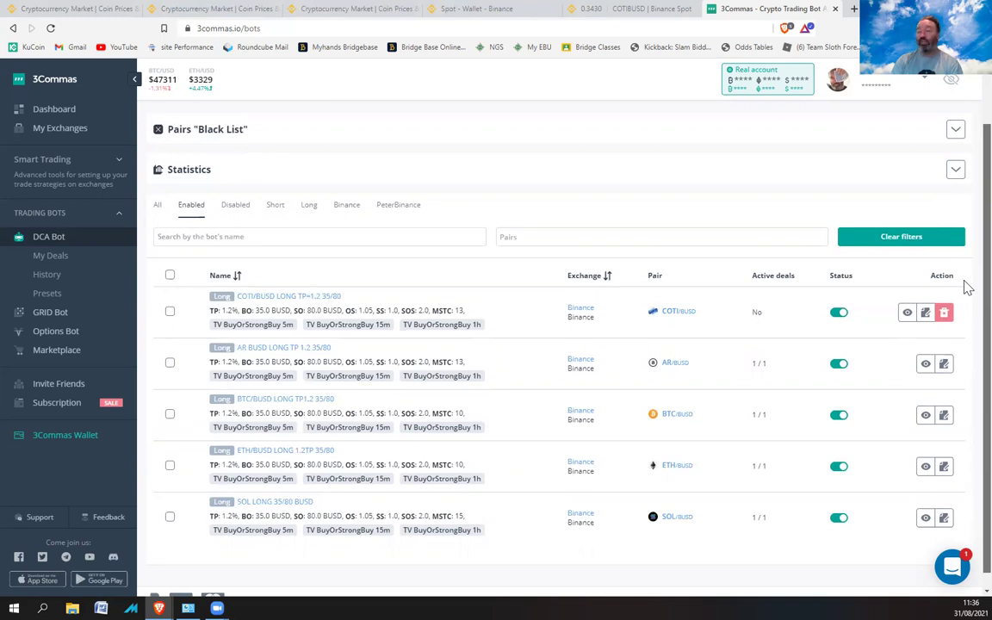
{"action": "scroll", "coordinate": [968, 289], "scroll_direction": "up", "scroll_amount": 2}
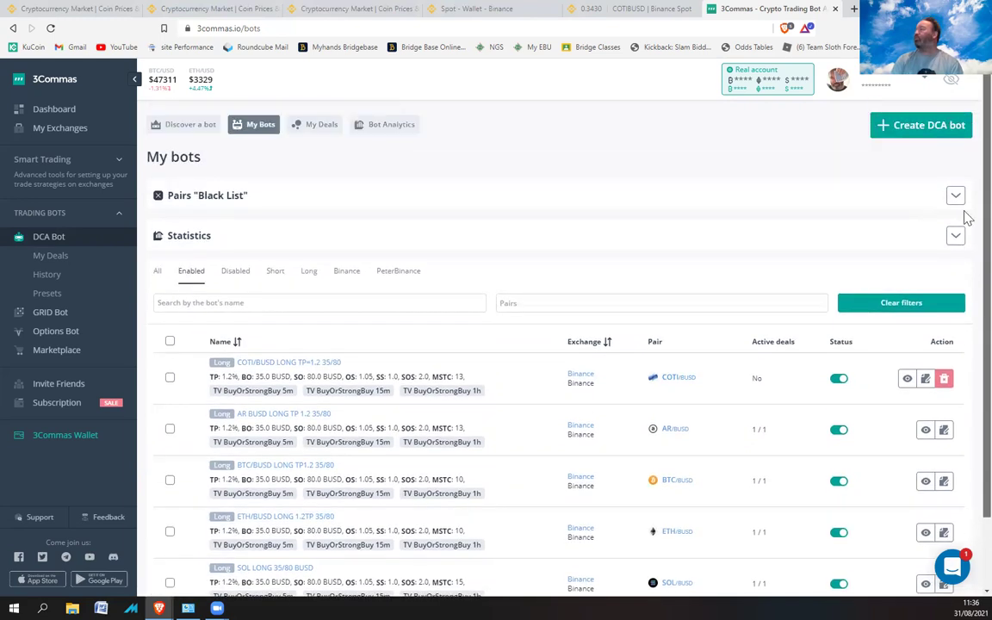